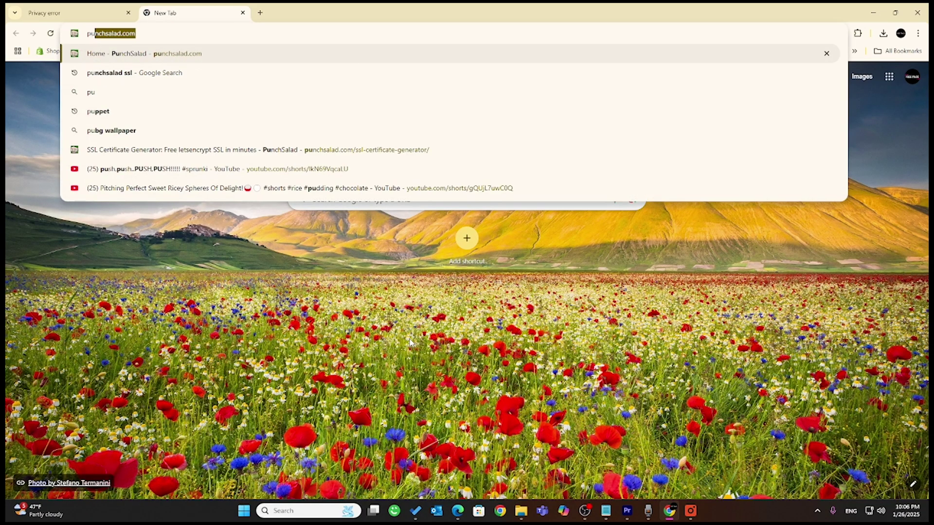
type("un")
key("Return")
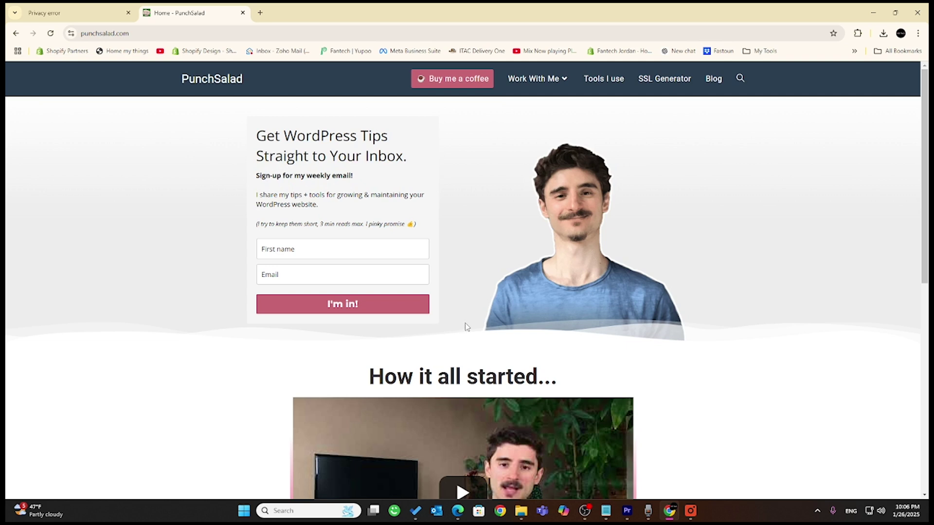
left_click(657, 80)
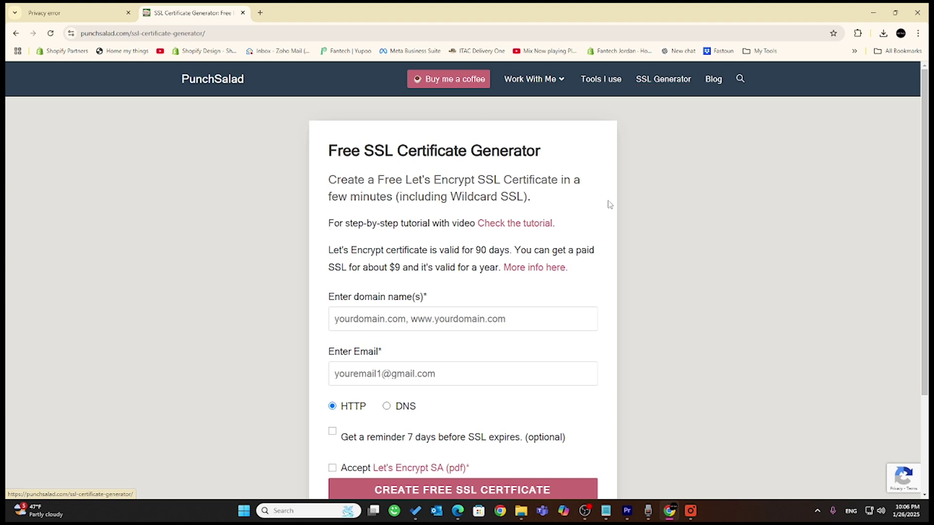
scroll(526, 307, "down", 1)
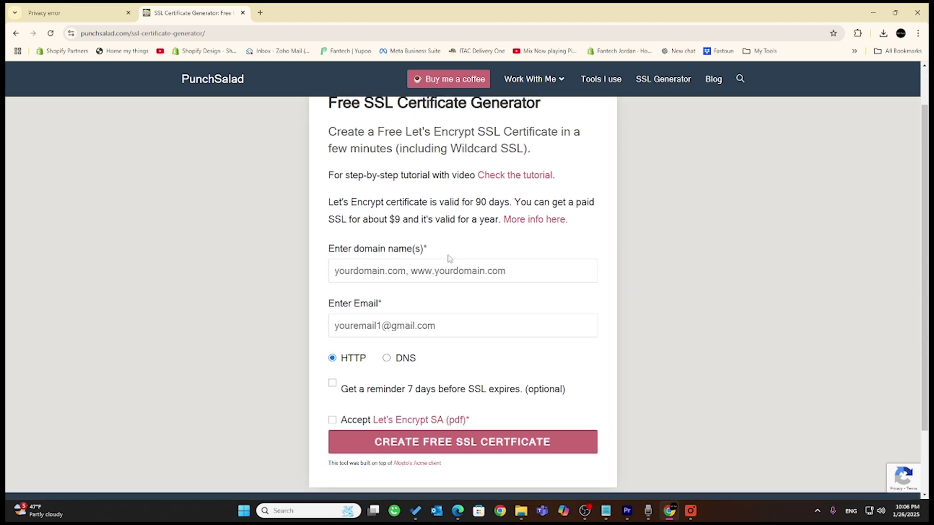
left_click(408, 272)
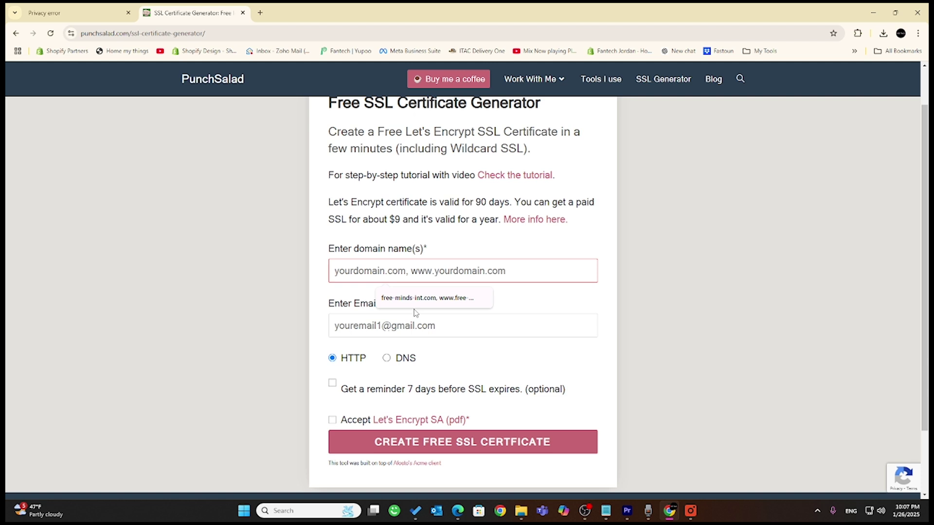
type("free-minds-int.com, www.free")
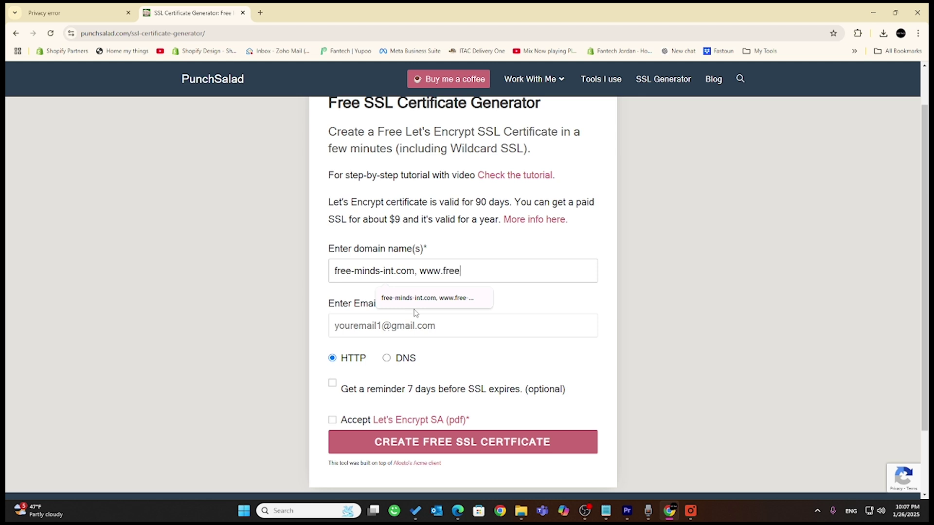
type("-minds-")
type("int.com")
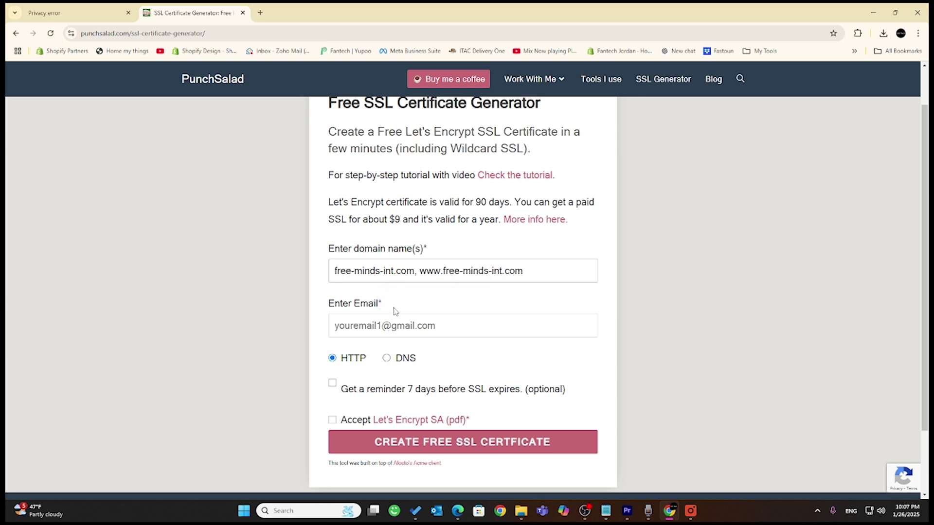
left_click(380, 325)
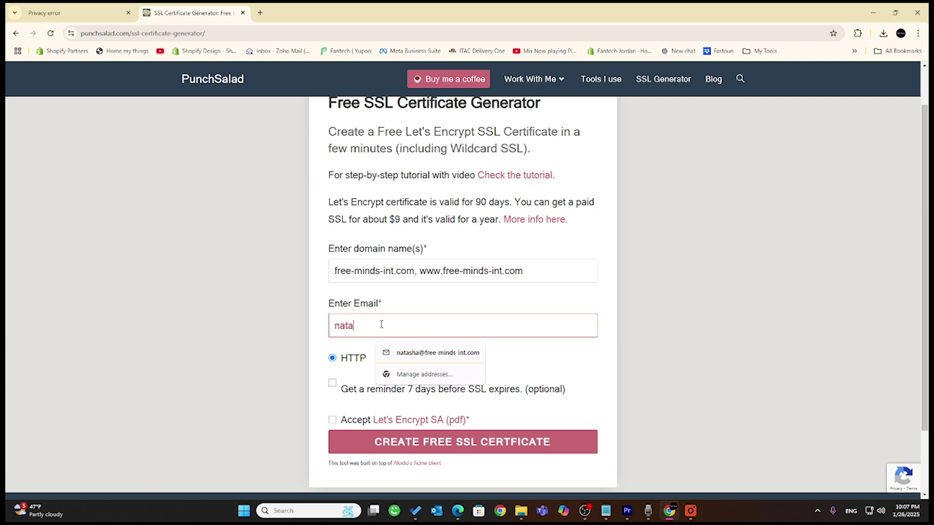
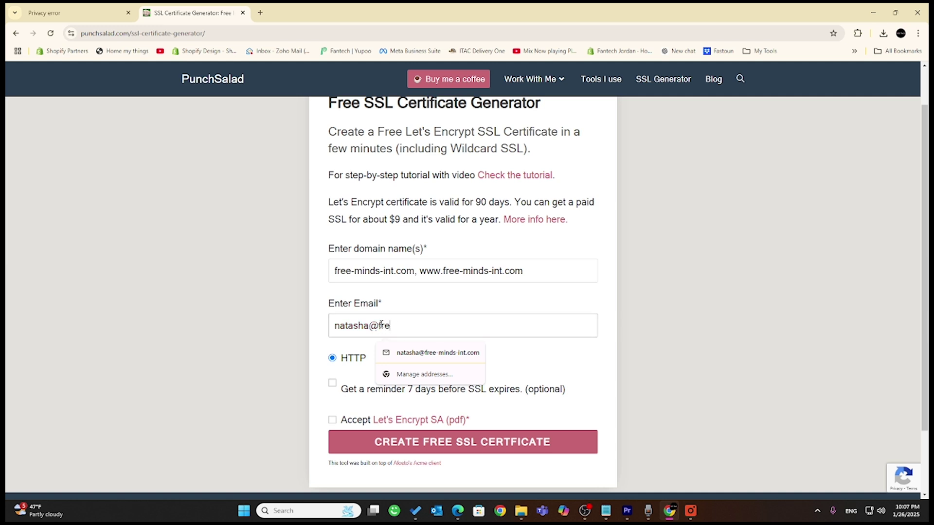
Finish the contact email, tick the expiry reminder and Let's Encrypt SA boxes, and create the free certificate.
key("BackSpace")
key("BackSpace")
key("BackSpace")
left_click(347, 367)
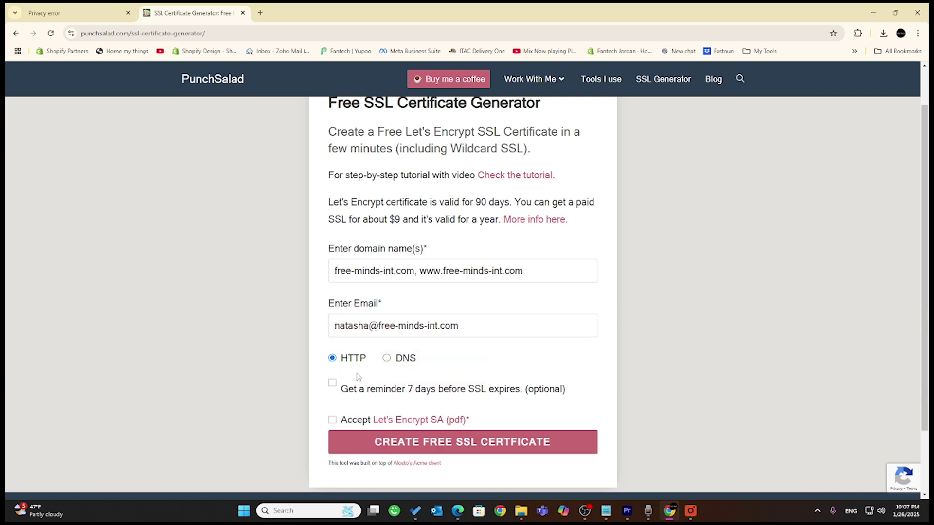
left_click(333, 386)
scroll(514, 405, "down", 2)
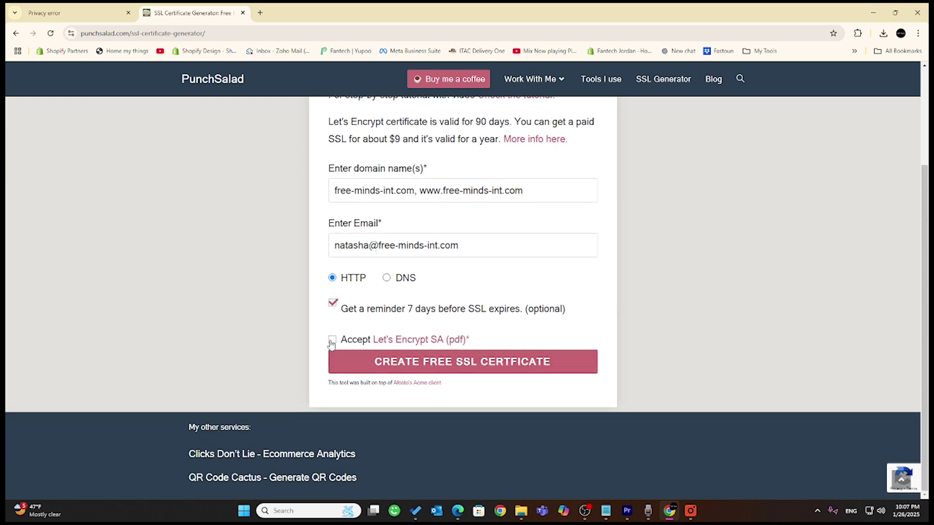
left_click(333, 341)
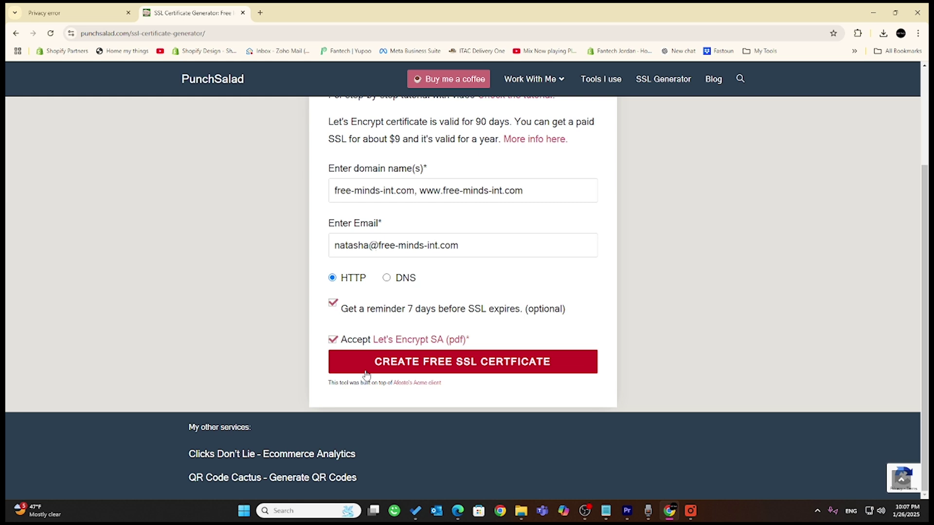
left_click(366, 372)
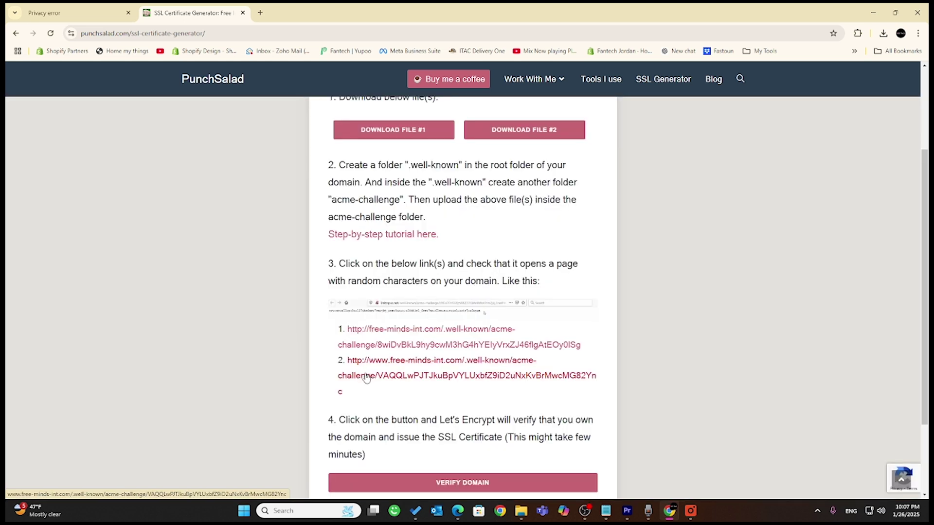
scroll(627, 322, "up", 2)
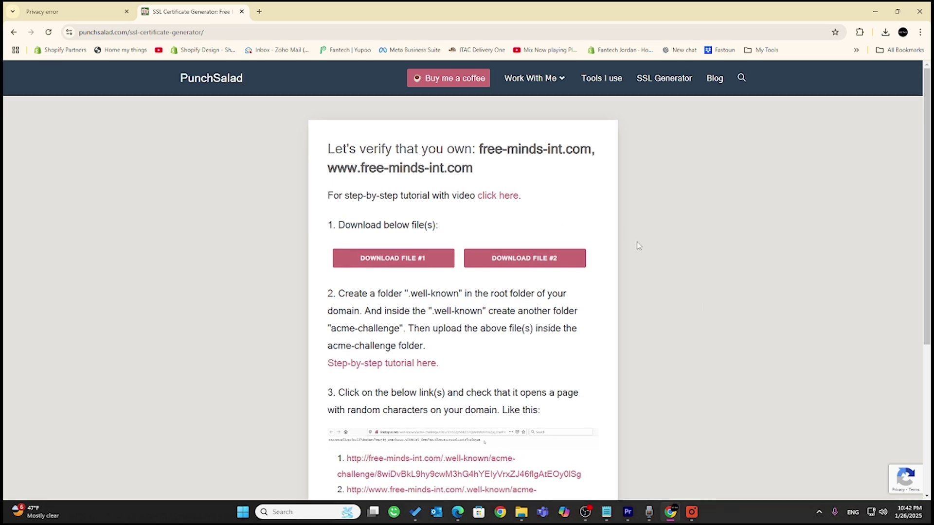
scroll(636, 245, "down", 1)
scroll(637, 245, "up", 1)
Download verification File #1 and File #2 for free-minds-int.com.
left_click(385, 268)
left_click(491, 265)
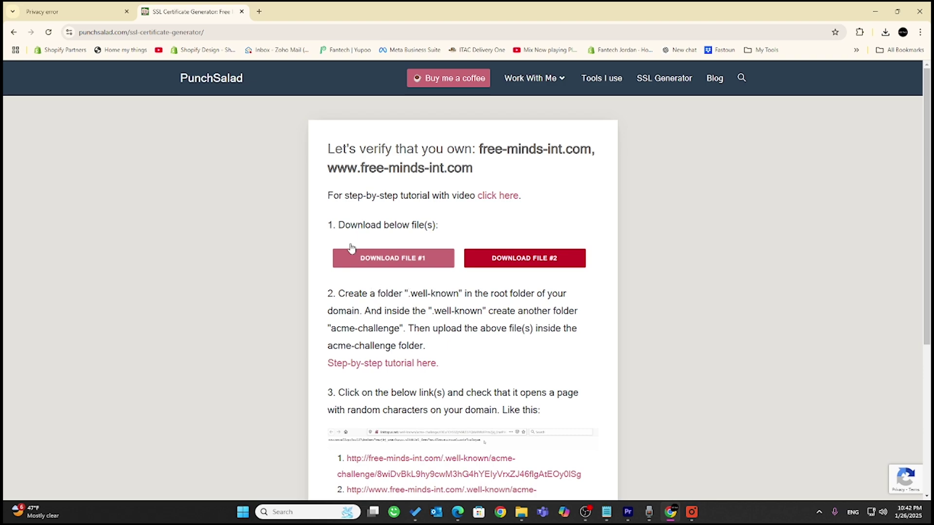
From GoDaddy's My Products, reach the web hosting management page and launch cPanel Admin.
left_click(260, 11)
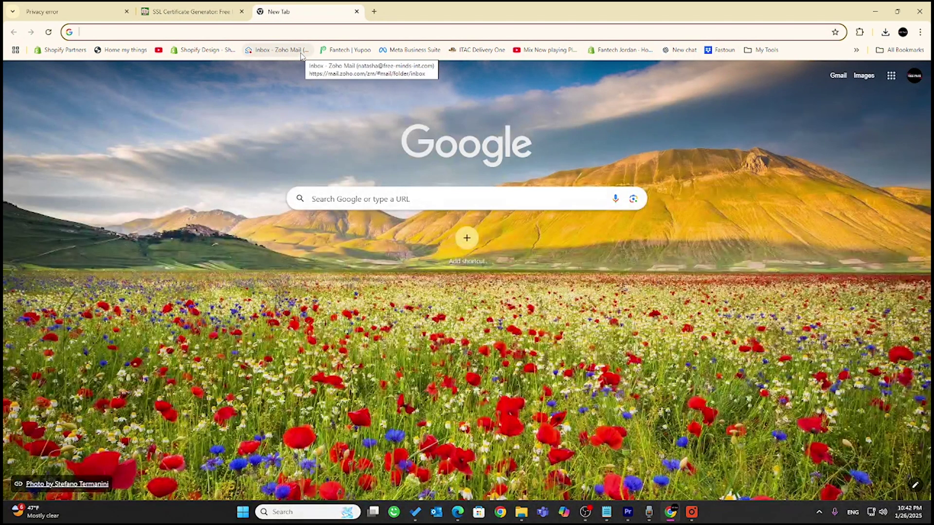
type("go")
key("Return")
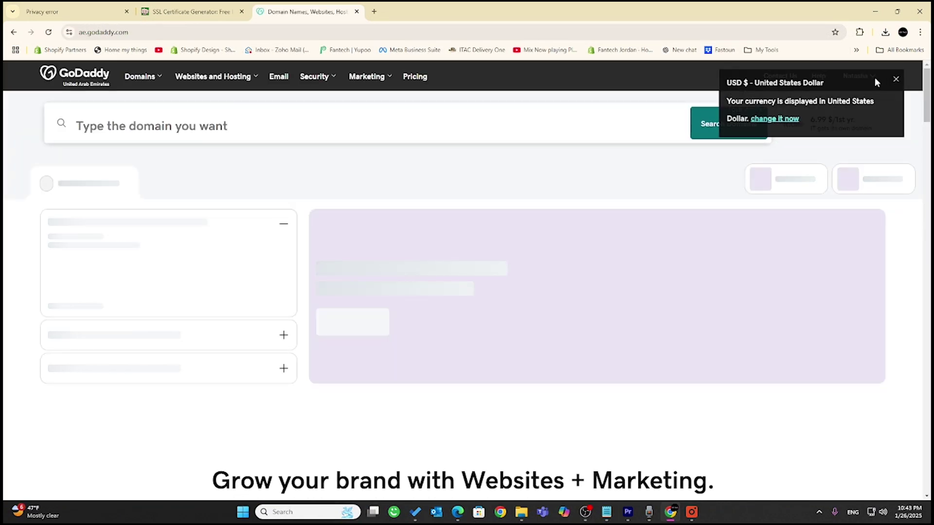
left_click(895, 82)
left_click(861, 76)
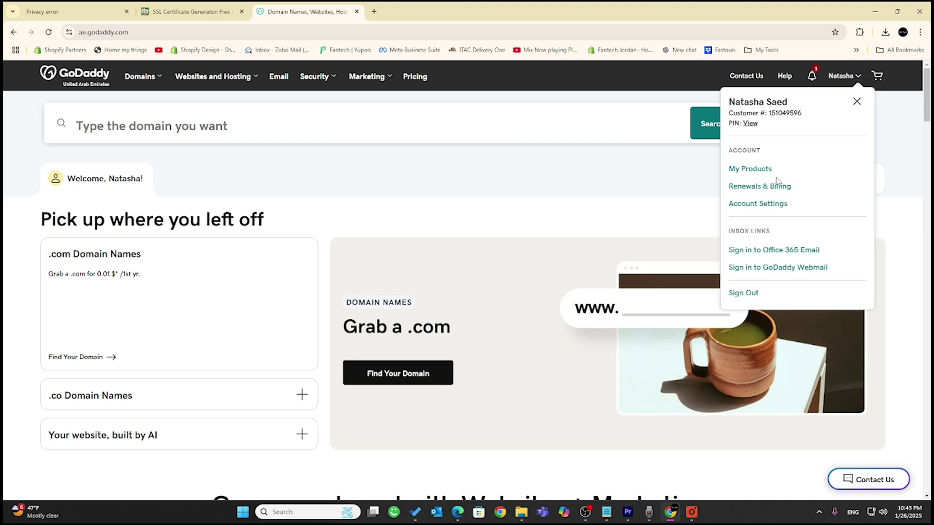
left_click(761, 170)
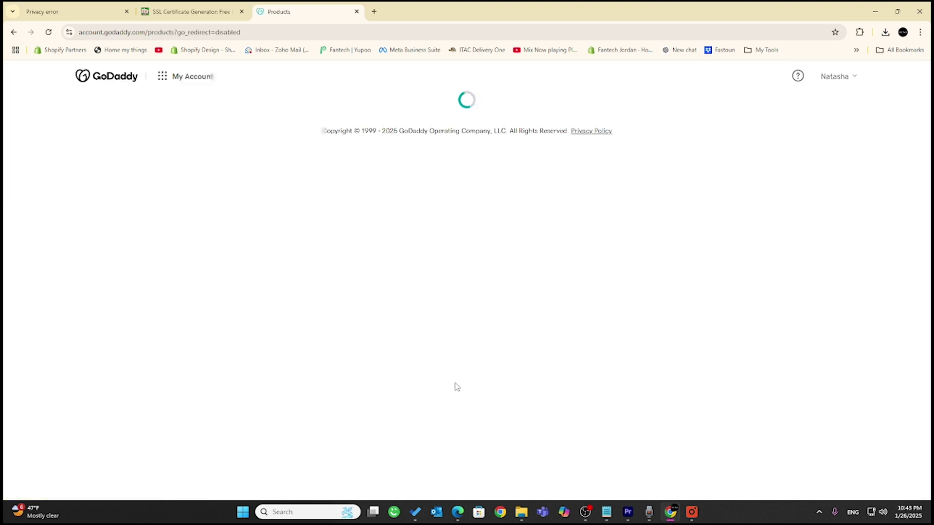
scroll(460, 397, "down", 4)
scroll(453, 391, "down", 3)
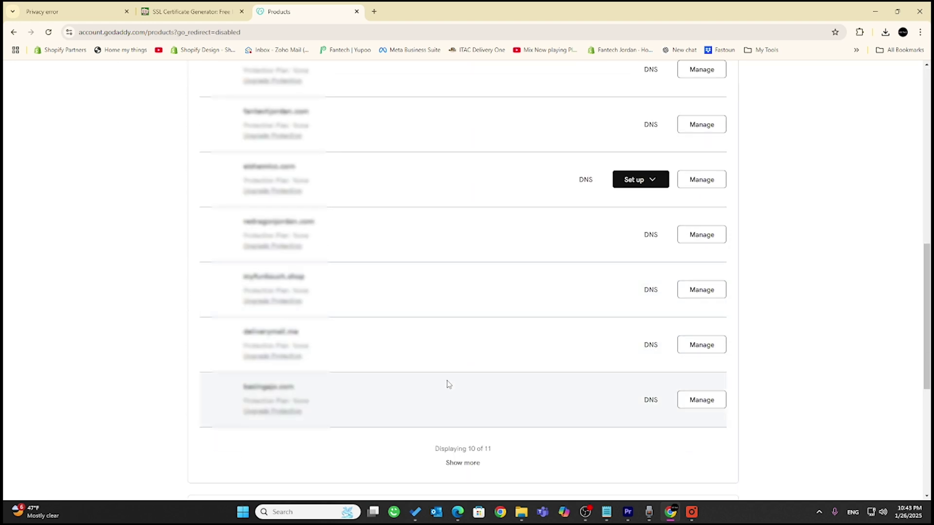
scroll(475, 425, "down", 4)
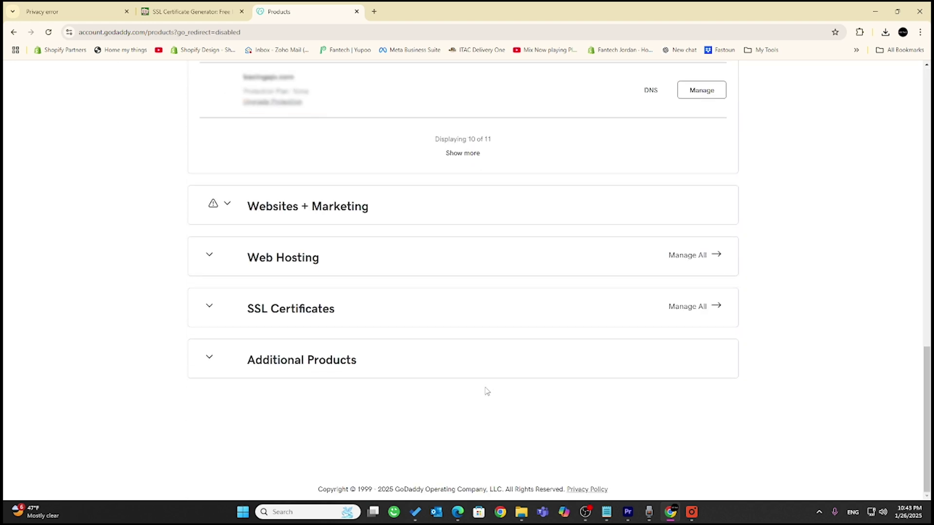
left_click(480, 264)
left_click(698, 293)
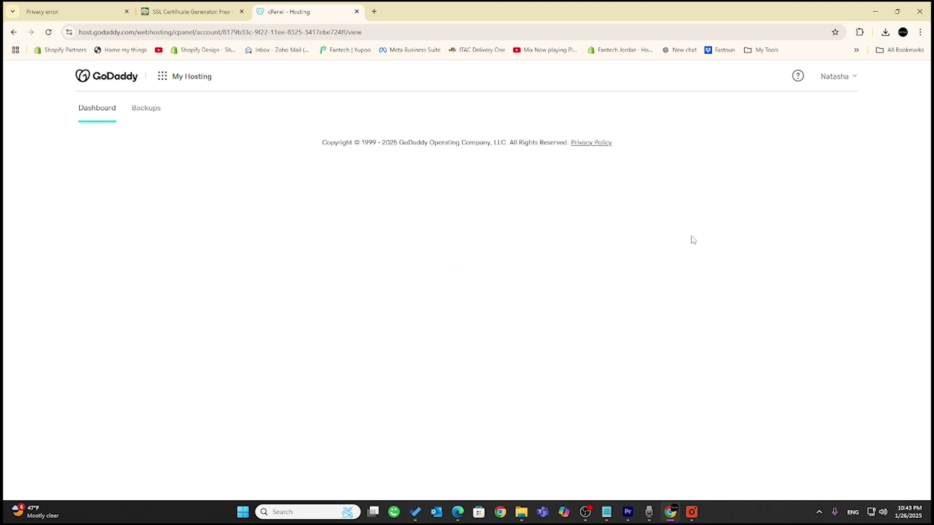
left_click(812, 167)
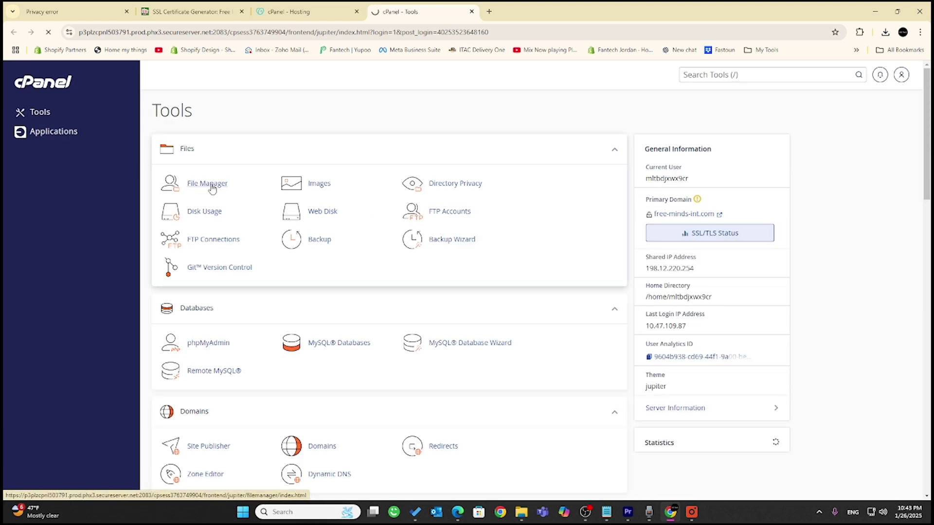
Enter cPanel's File Manager and show the contents of public_html.
left_click(211, 188)
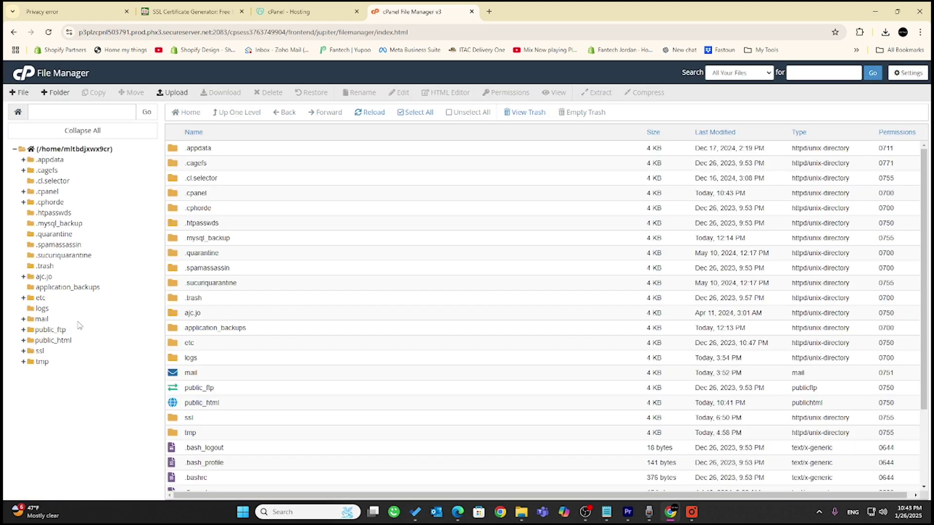
left_click(58, 341)
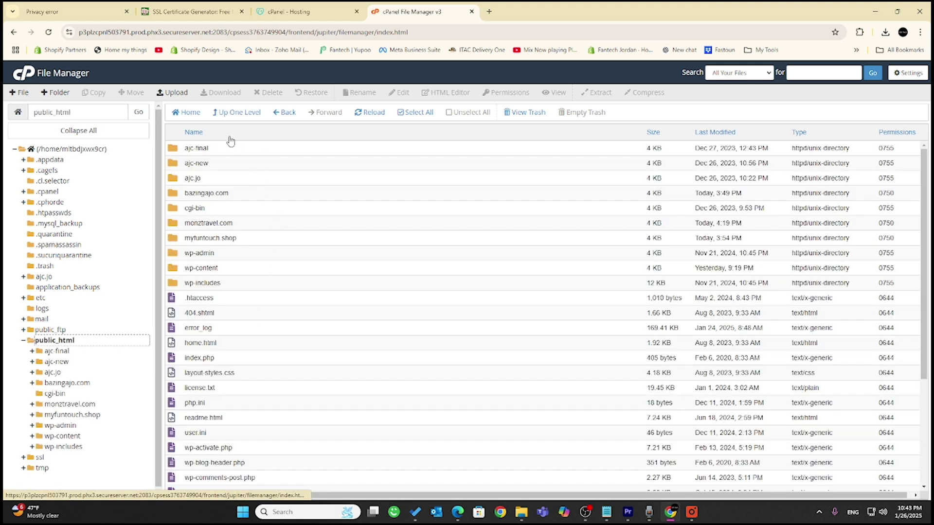
Create a .well-known folder in public_html, copying its name from the generator, and go into it.
left_click(55, 93)
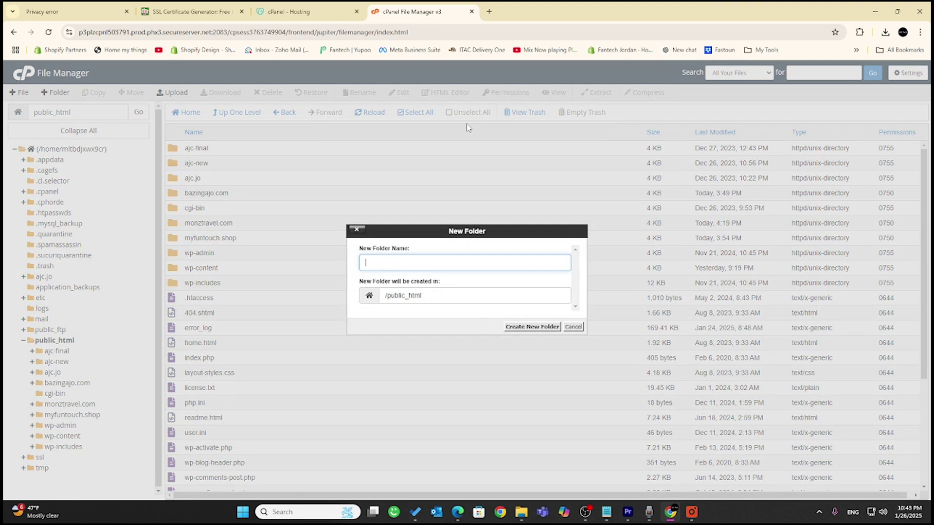
left_click(190, 14)
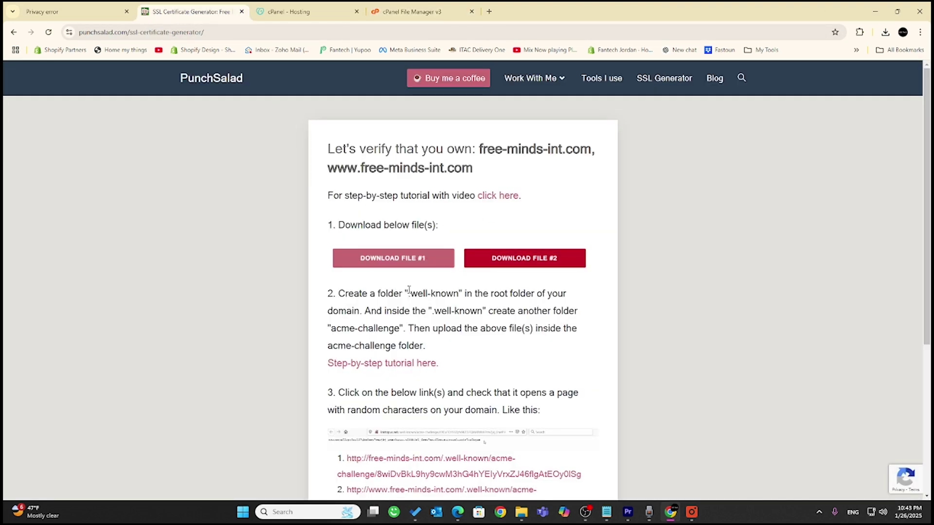
left_click_drag(409, 293, 460, 293)
key("ctrl+c")
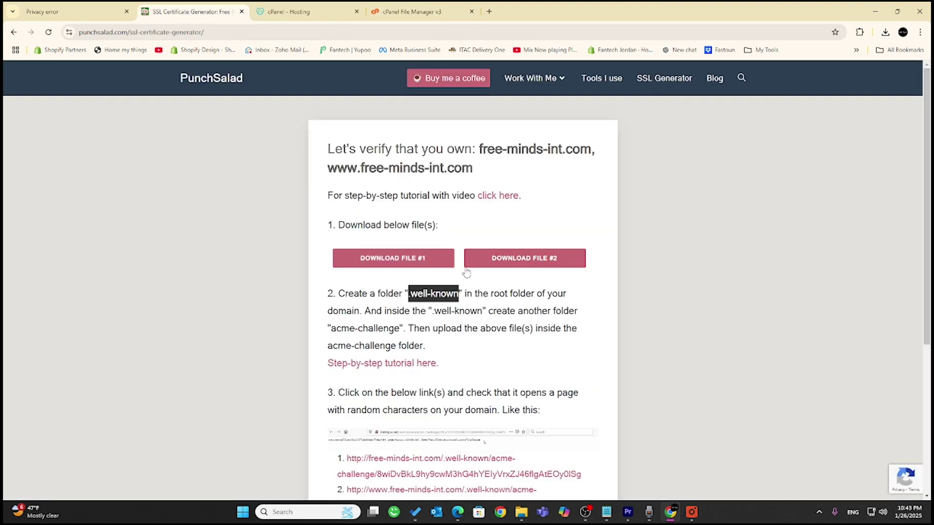
key("ctrl+4")
key("ctrl+v")
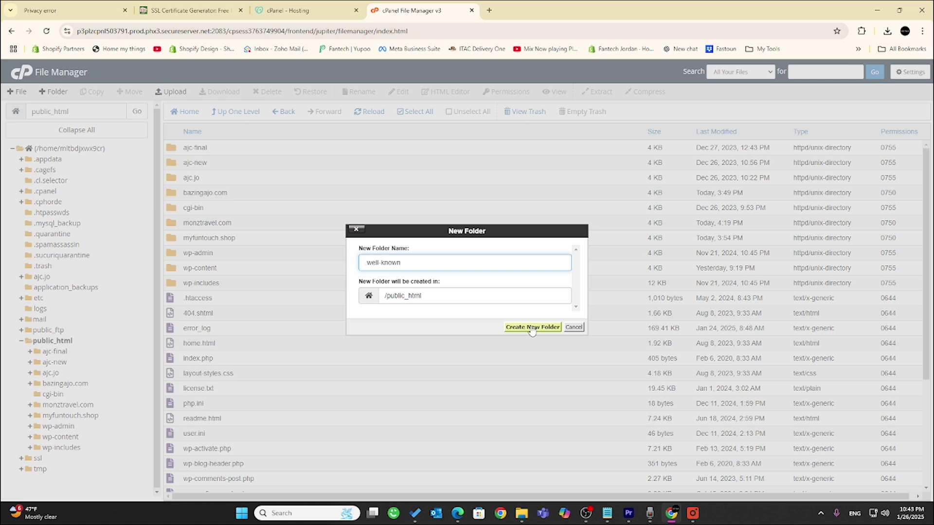
left_click(539, 327)
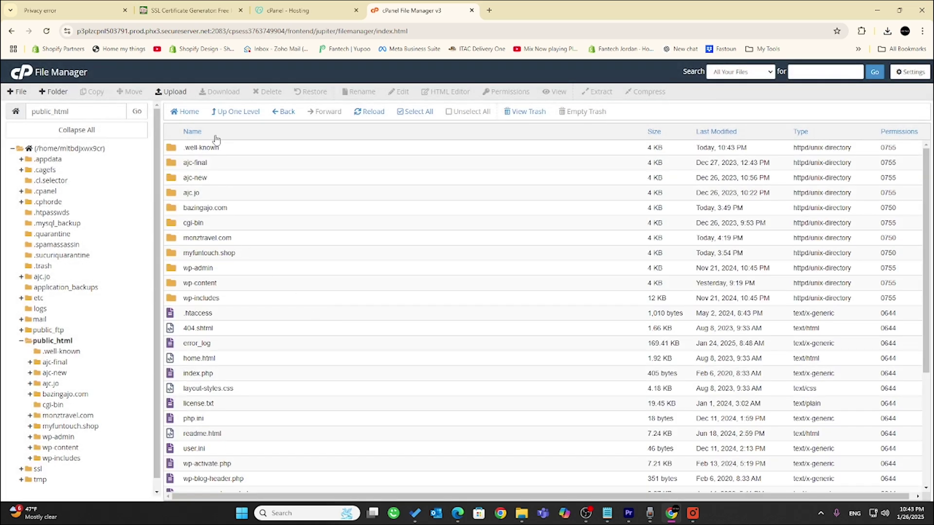
left_click(214, 148)
double_click(174, 152)
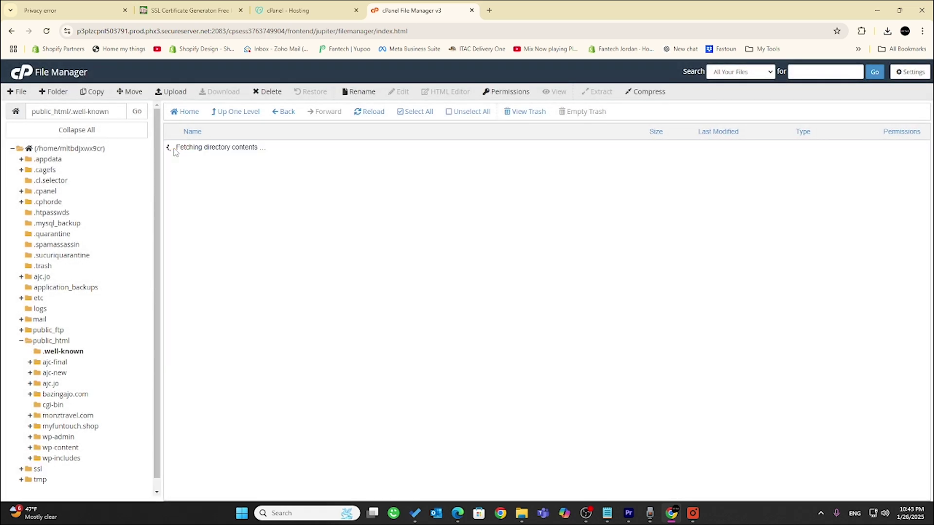
Create an acme-challenge folder inside .well-known and go into it.
left_click(54, 92)
left_click(178, 12)
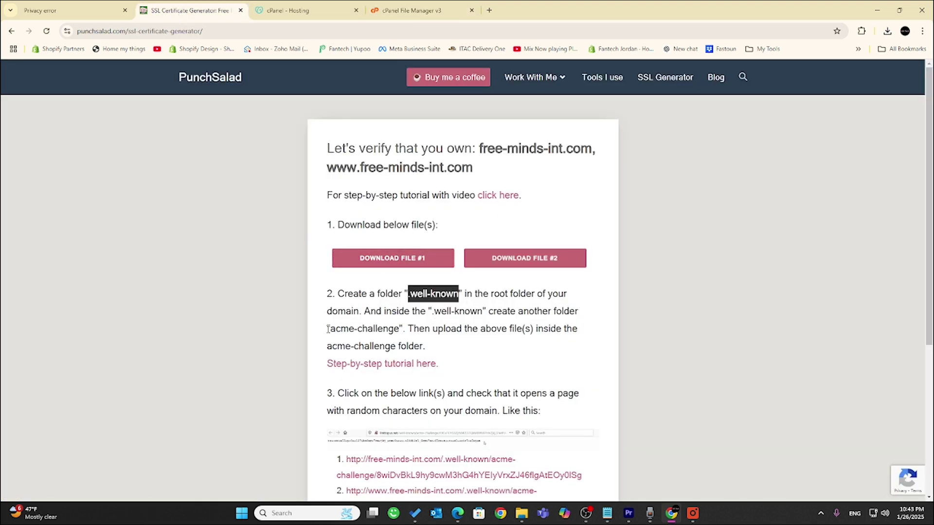
left_click_drag(330, 329, 401, 330)
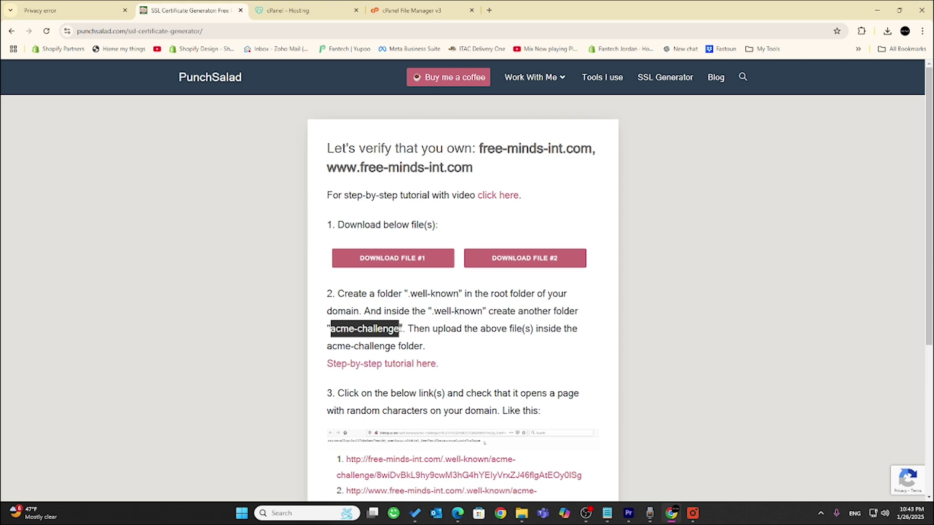
left_click(404, 6)
key("ctrl+v")
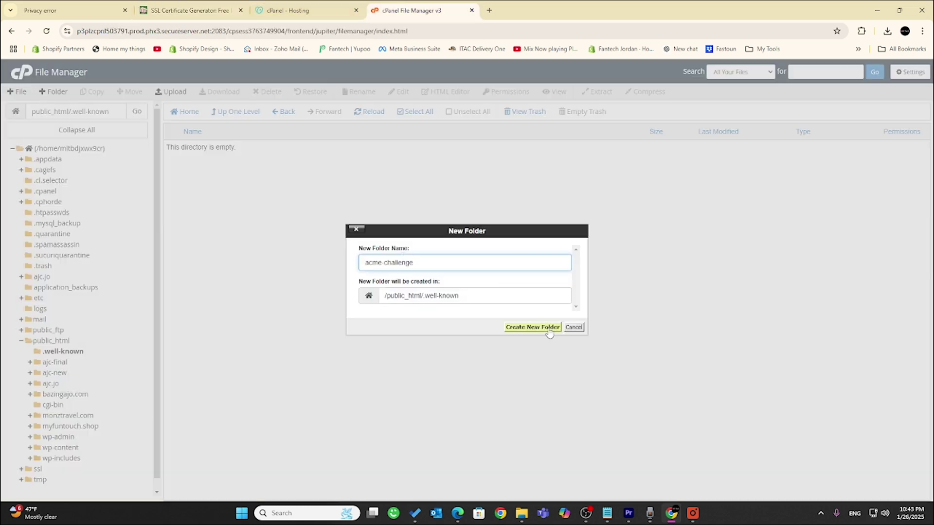
left_click(530, 328)
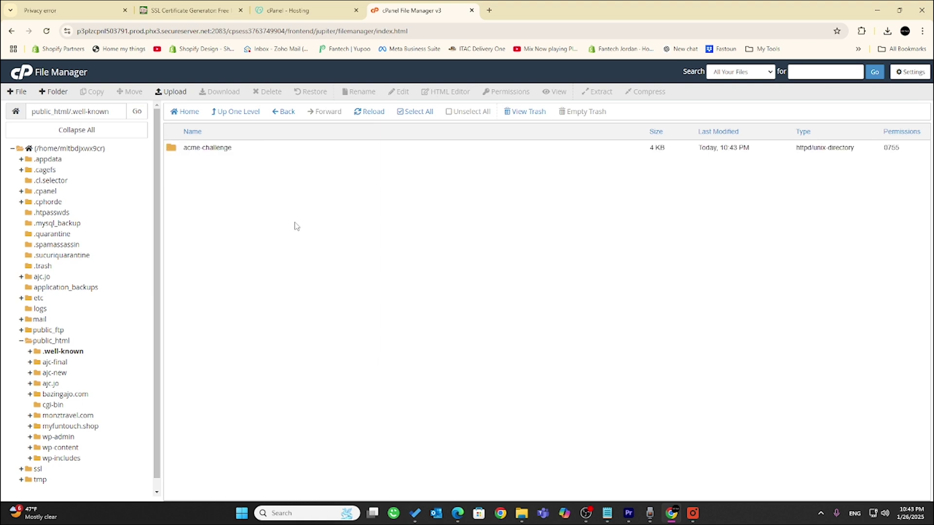
left_click(206, 151)
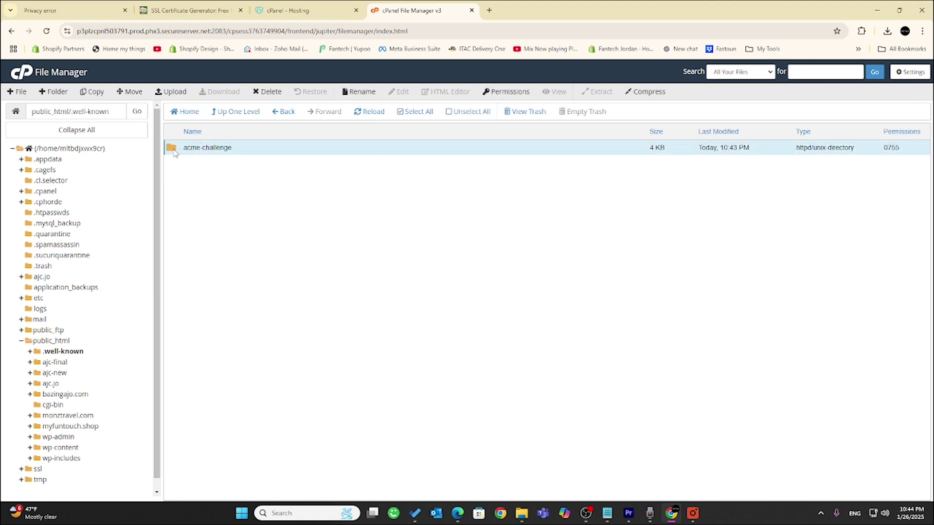
double_click(174, 150)
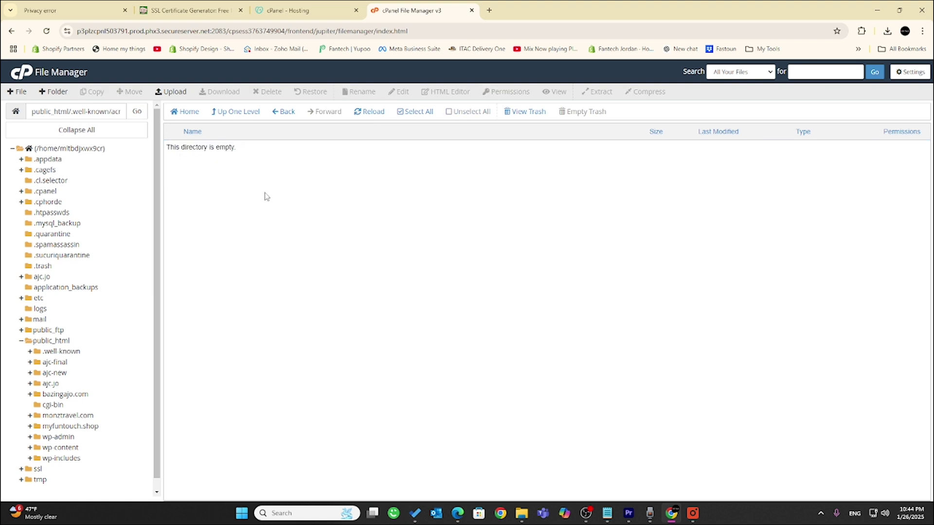
Upload both downloaded verification files from Downloads into acme-challenge and go back to its listing.
left_click(175, 91)
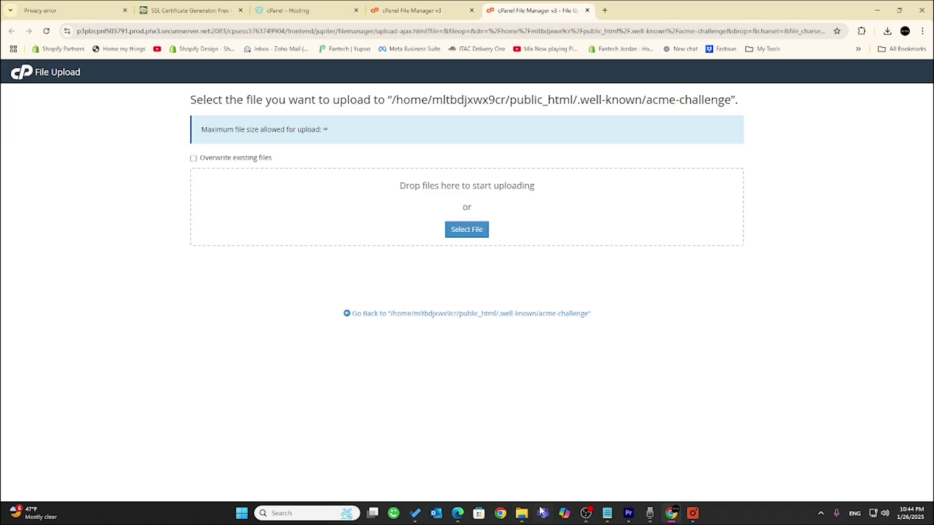
mouse_move(522, 513)
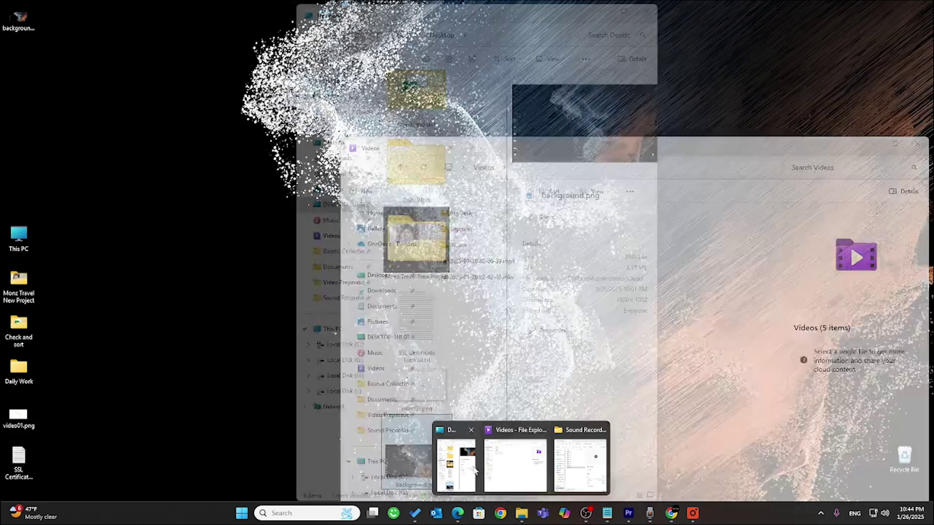
left_click(454, 436)
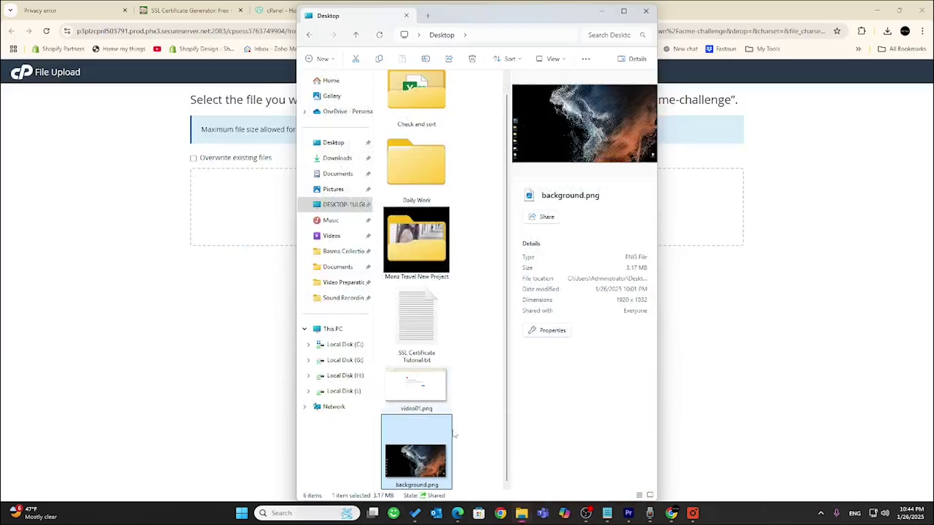
left_click(332, 158)
left_click(436, 142)
key("shift+Down")
left_click_drag(419, 134, 237, 221)
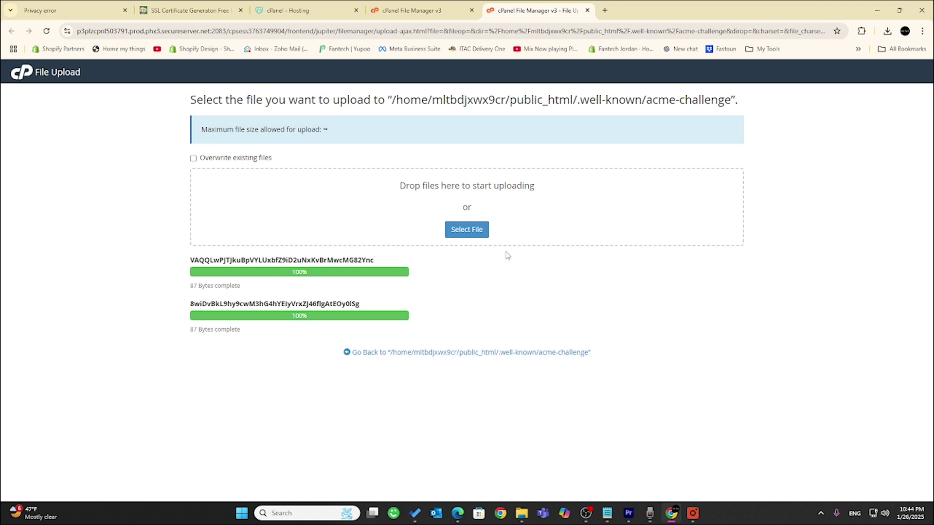
left_click(519, 351)
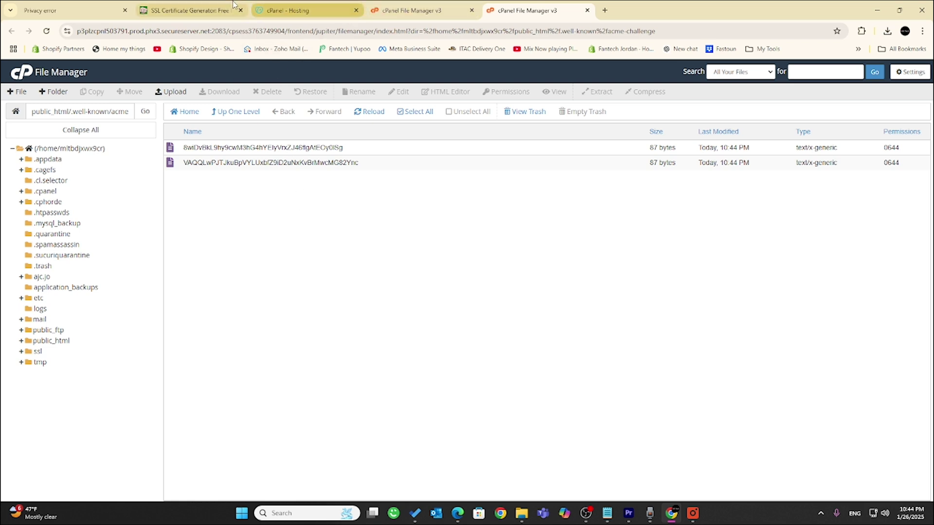
Return to the PunchSalad generator, briefly opening and closing its tutorial article.
left_click(217, 5)
scroll(467, 291, "down", 1)
scroll(478, 288, "down", 1)
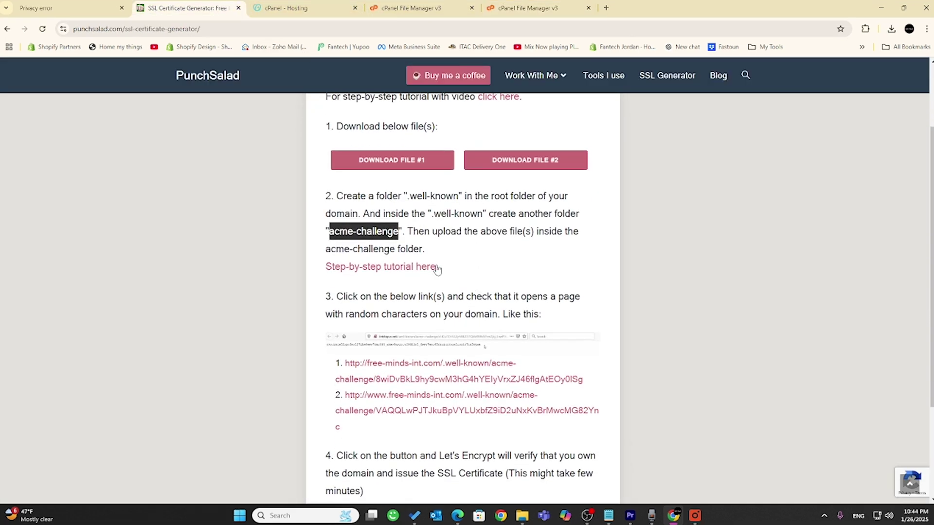
left_click(436, 269)
left_click(356, 7)
scroll(515, 312, "down", 1)
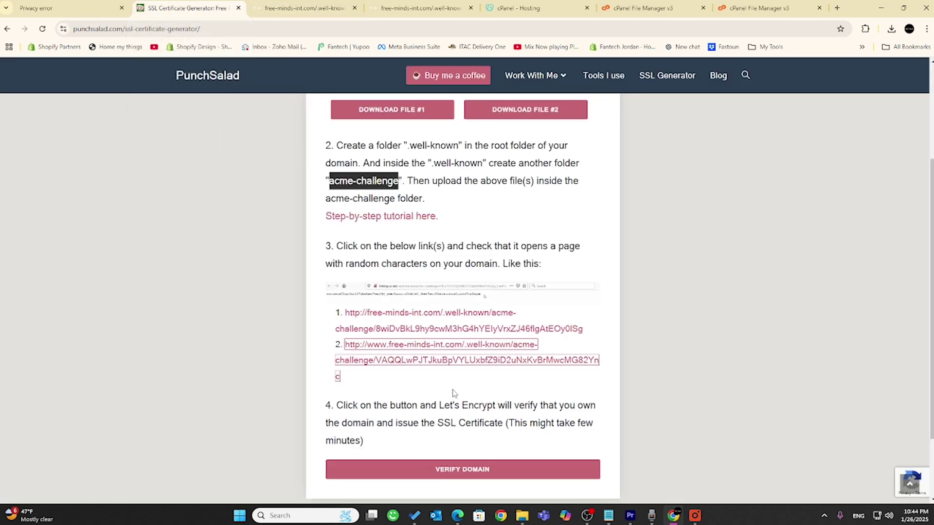
scroll(368, 353, "down", 1)
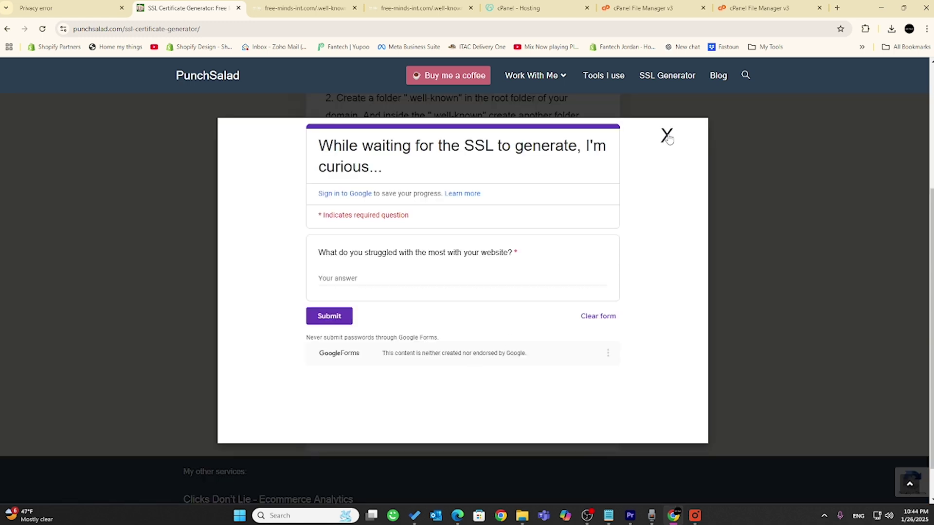
Dismiss the survey pop-up so the generated certificate page can load.
left_click(666, 136)
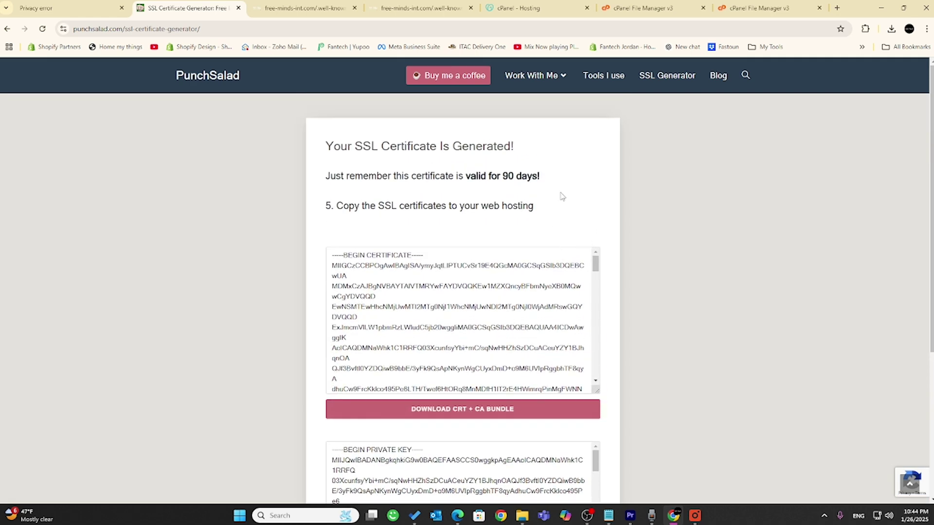
scroll(560, 195, "down", 2)
scroll(560, 194, "up", 2)
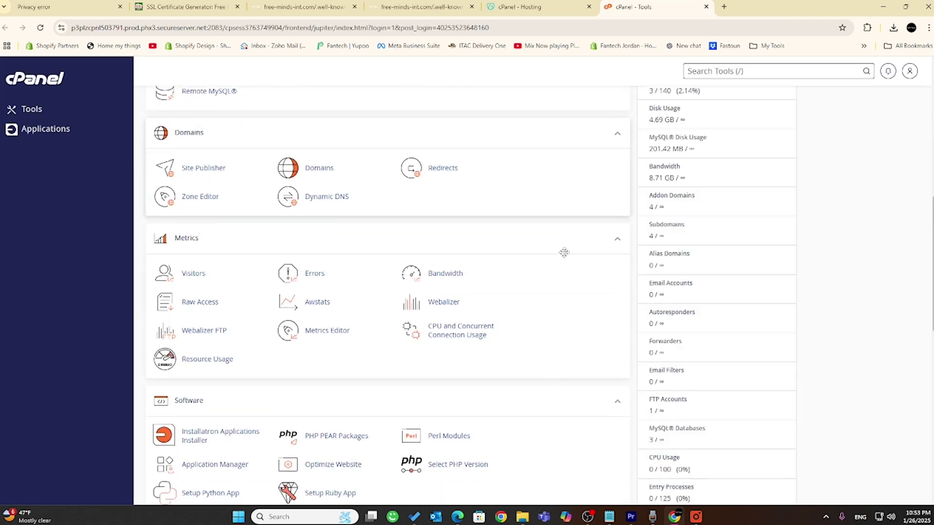
scroll(563, 253, "down", 2)
scroll(563, 254, "down", 2)
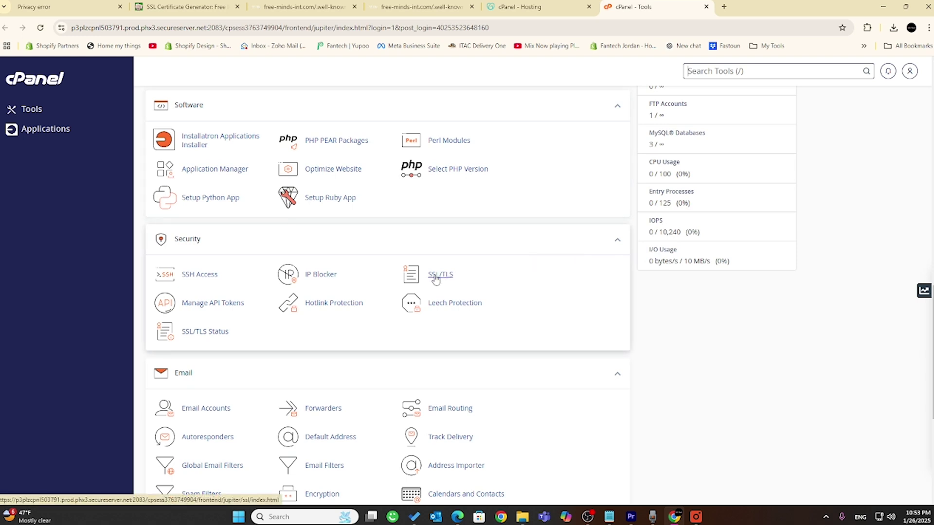
Go to cPanel's SSL/TLS tools and locate the install and manage SSL section.
left_click(435, 280)
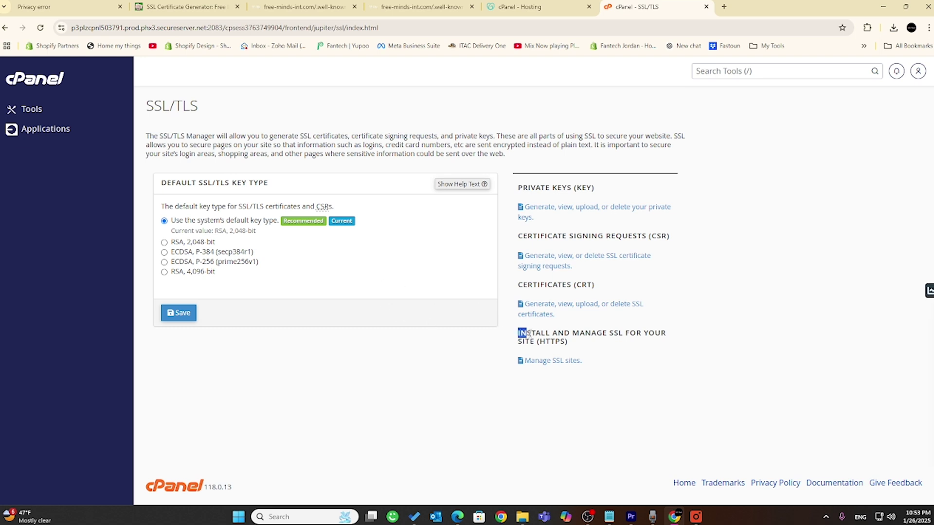
left_click_drag(517, 335, 596, 347)
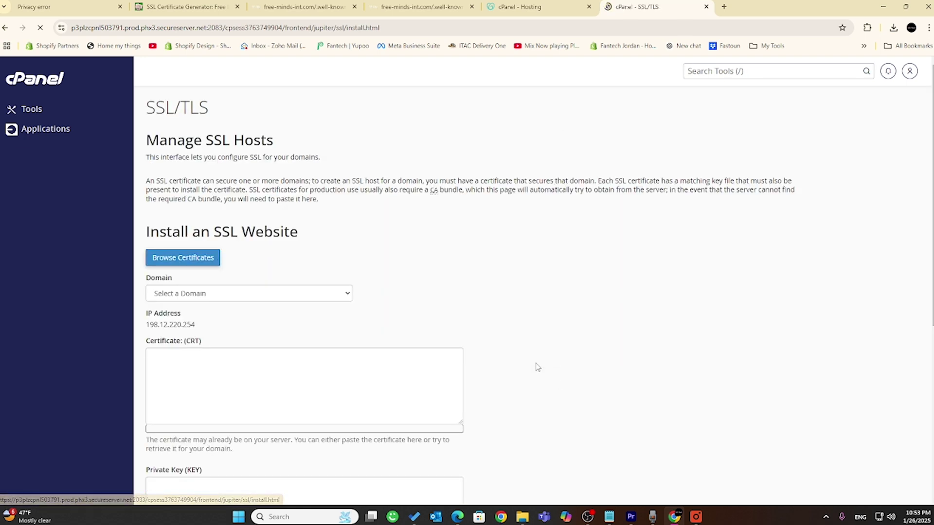
scroll(531, 358, "down", 1)
scroll(544, 354, "down", 3)
scroll(554, 350, "down", 4)
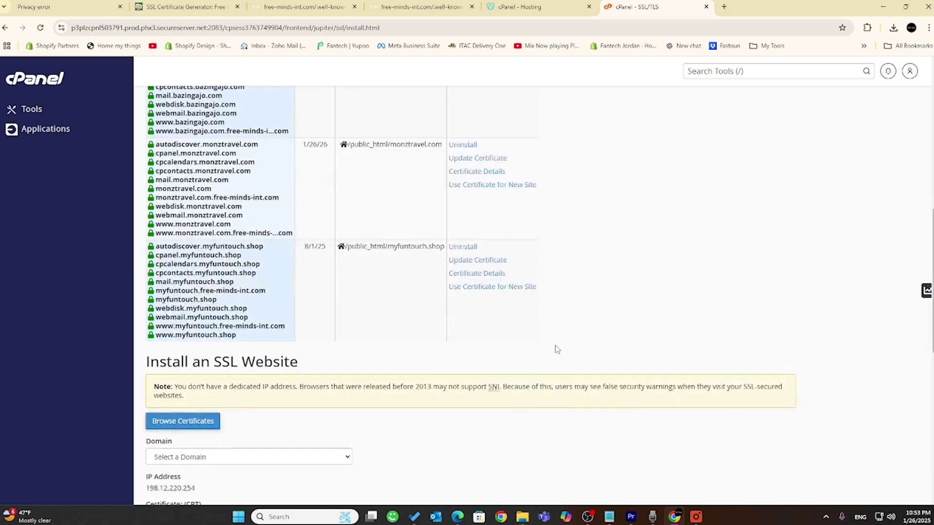
scroll(554, 349, "down", 3)
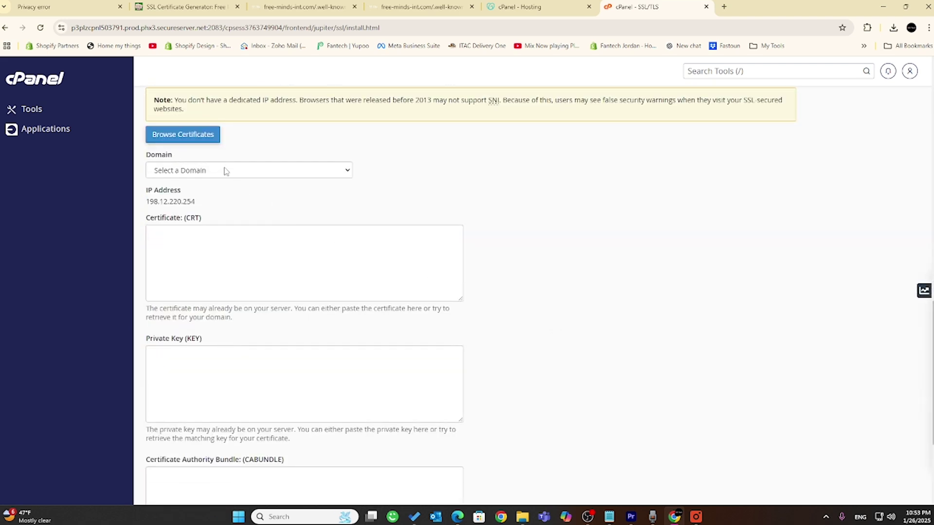
Choose free-minds-int.com as the install domain and copy the first certificate block from PunchSalad.
left_click(226, 171)
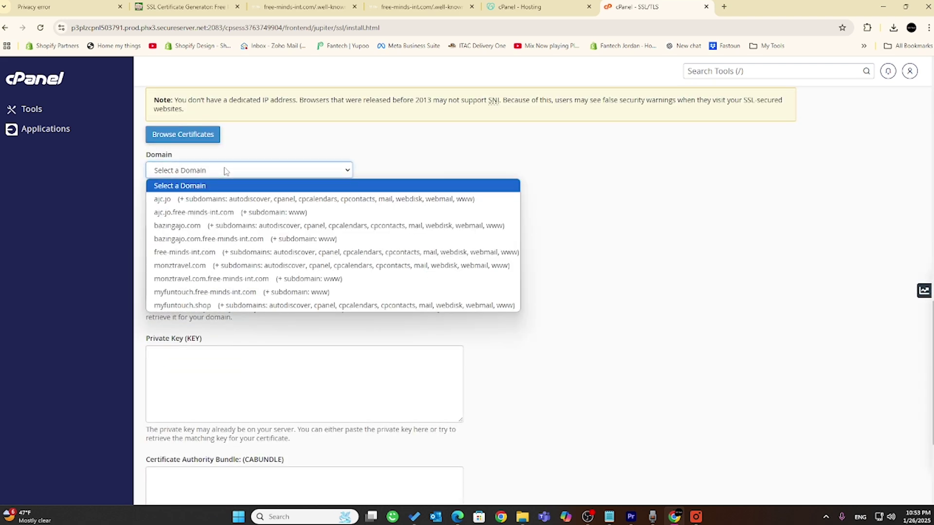
left_click(212, 252)
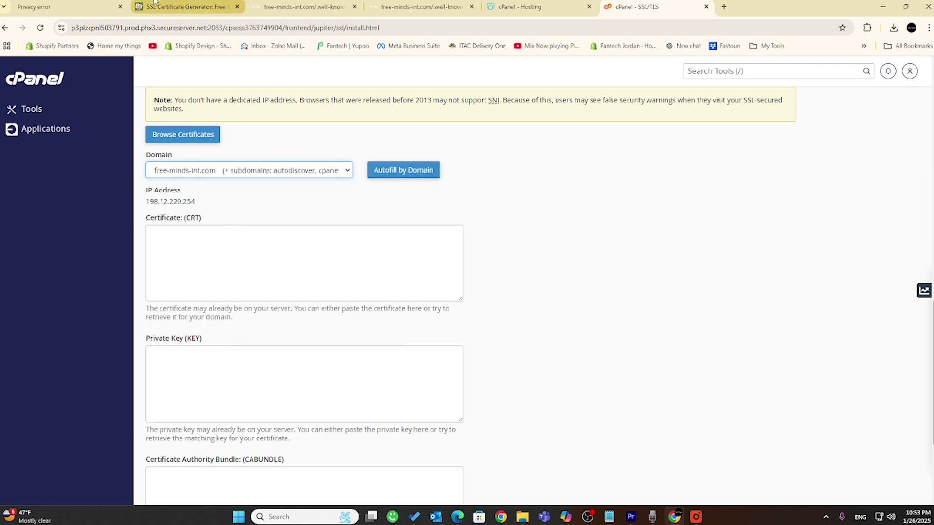
left_click(182, 4)
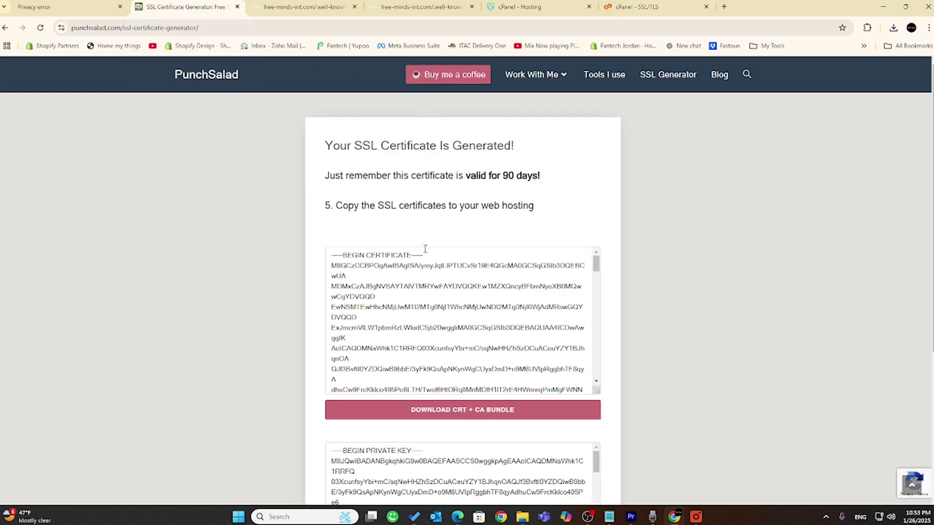
mouse_move(332, 252)
left_mouse_down()
mouse_move(386, 382)
mouse_move(422, 315)
left_mouse_up()
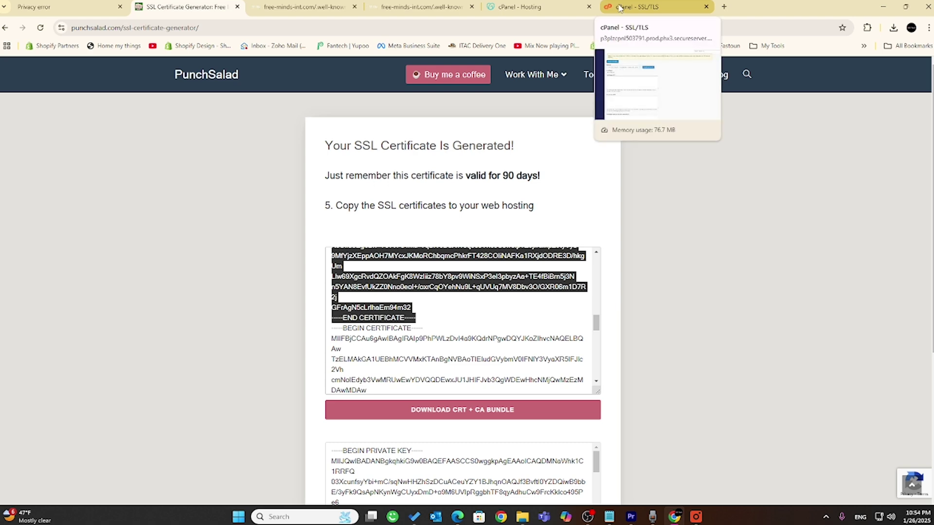
left_click(619, 8)
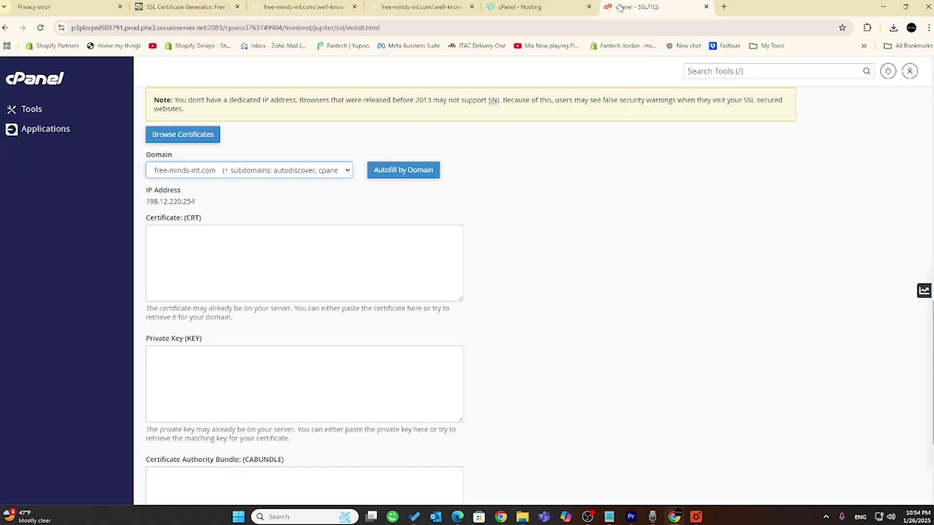
Paste the certificate into CRT, then copy the second certificate from PunchSalad into CABUNDLE.
left_click(263, 248)
key("ctrl+v")
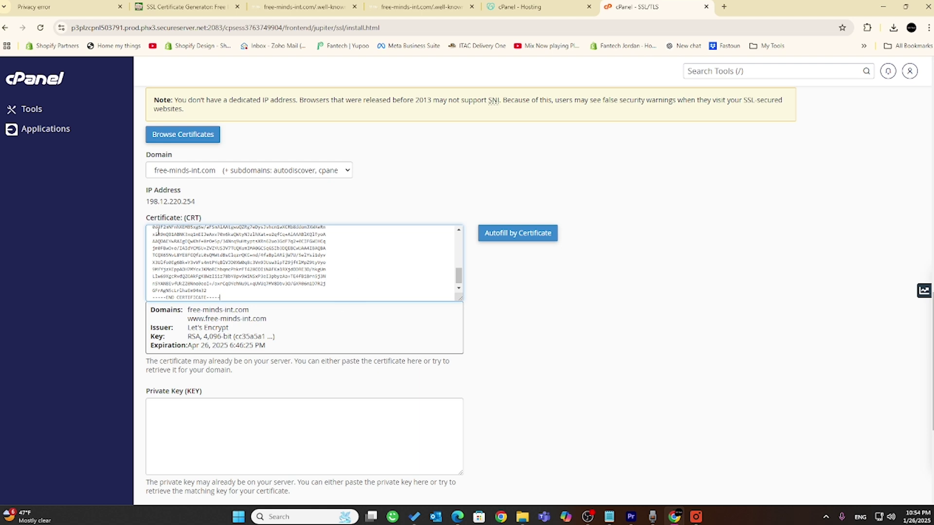
scroll(356, 309, "down", 1)
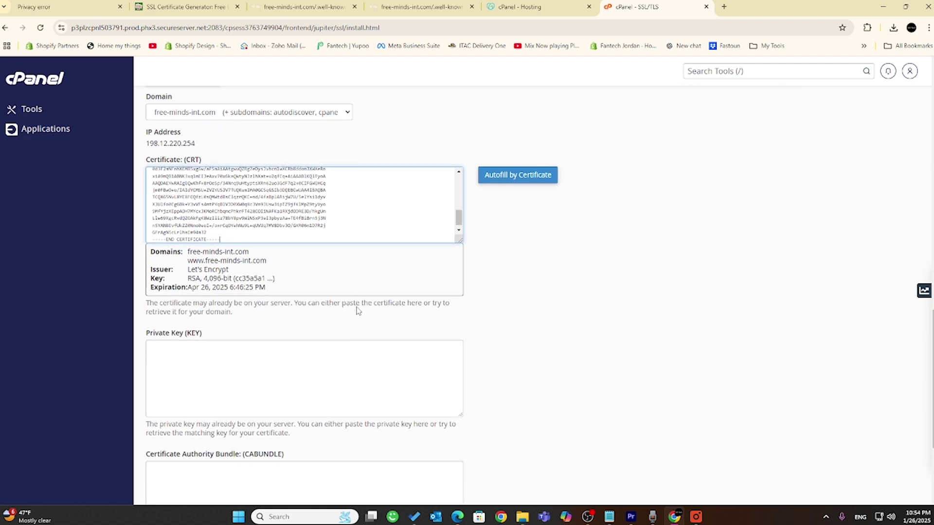
scroll(306, 321, "down", 2)
left_click(160, 330)
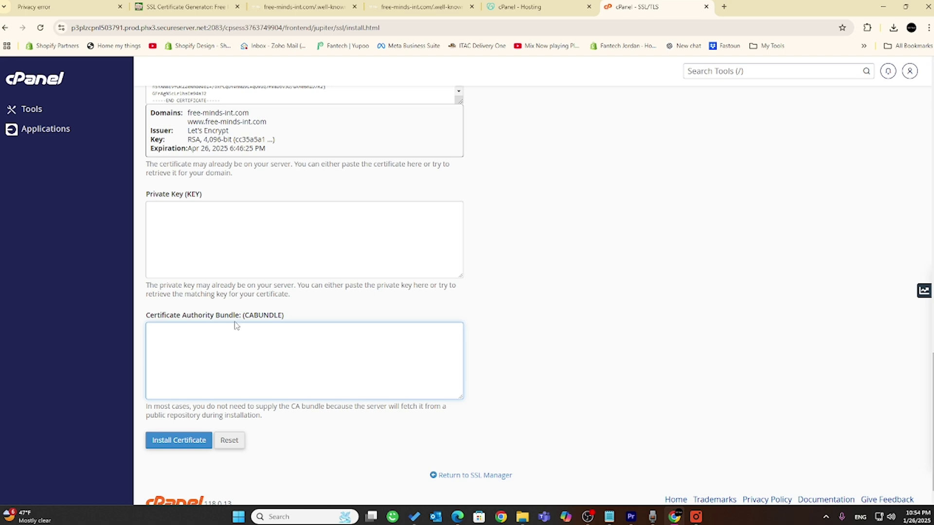
left_click(186, 7)
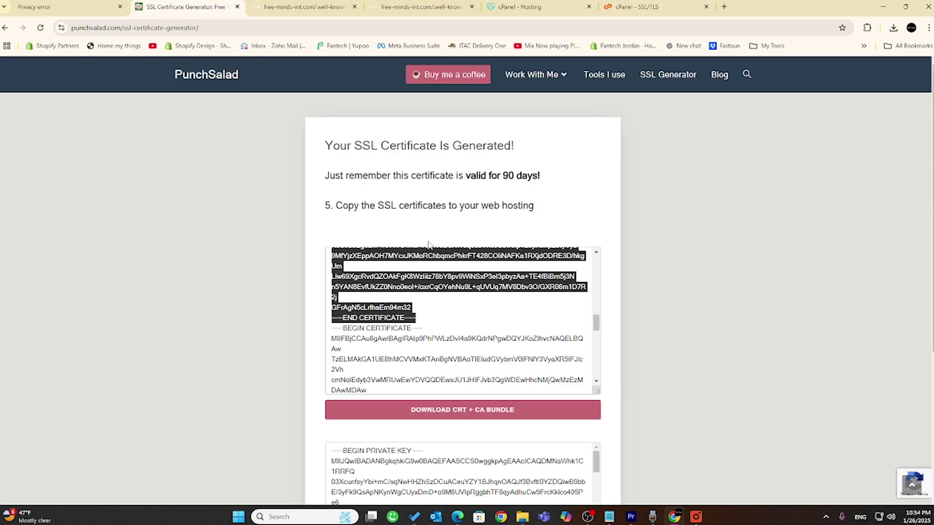
left_click_drag(332, 329, 379, 391)
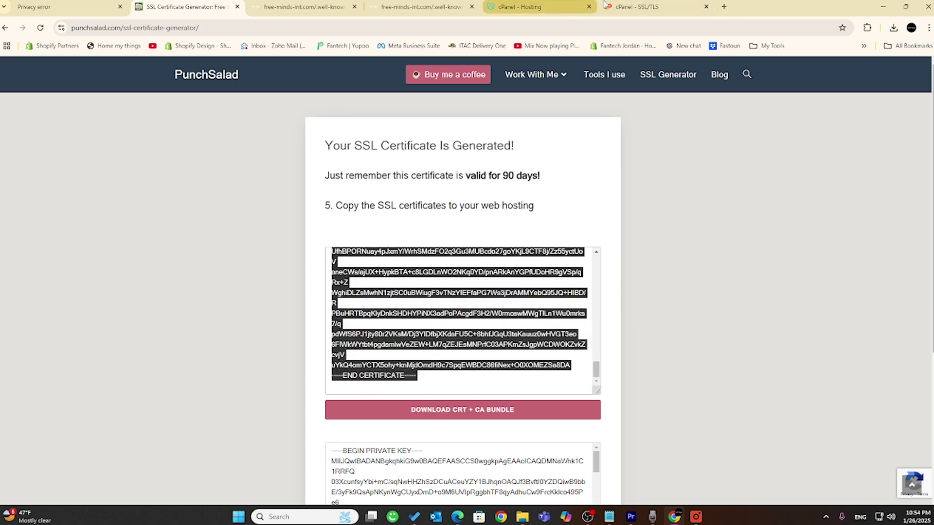
left_click(635, 7)
key("ctrl+v")
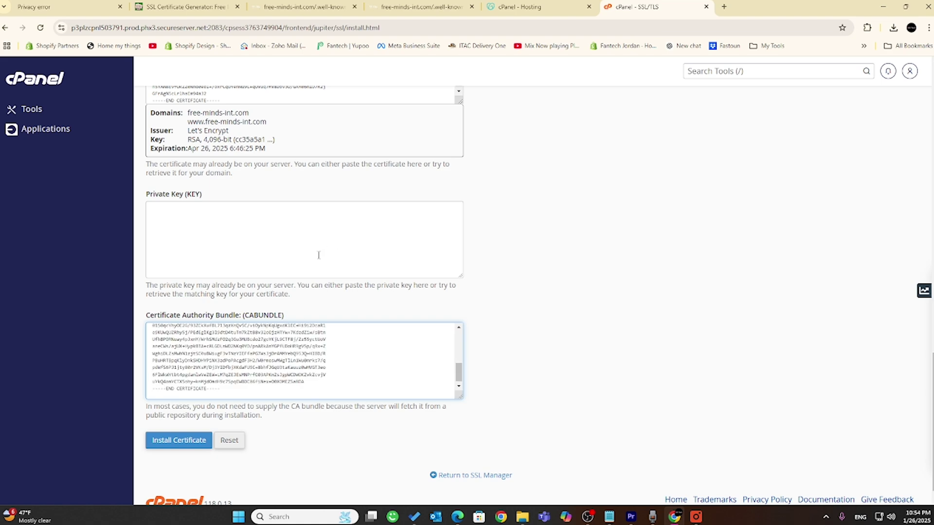
Copy the private key from PunchSalad into KEY and install the certificate for free-minds-int.com.
left_click(231, 218)
left_click(211, 8)
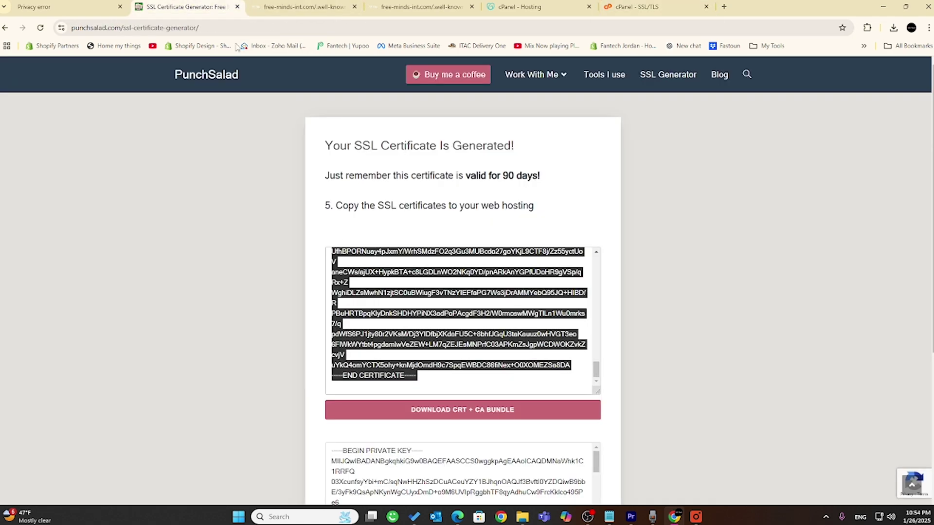
scroll(446, 257, "down", 3)
scroll(446, 258, "down", 2)
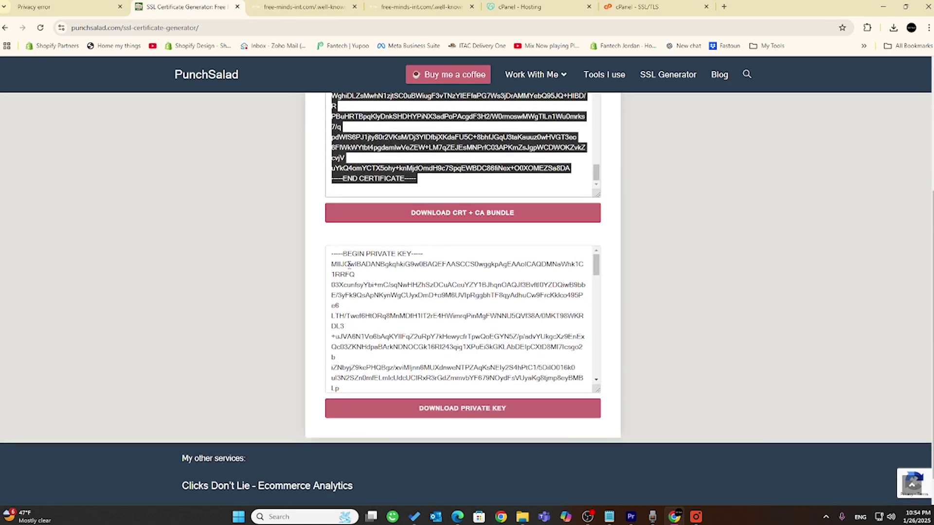
left_click_drag(332, 253, 417, 404)
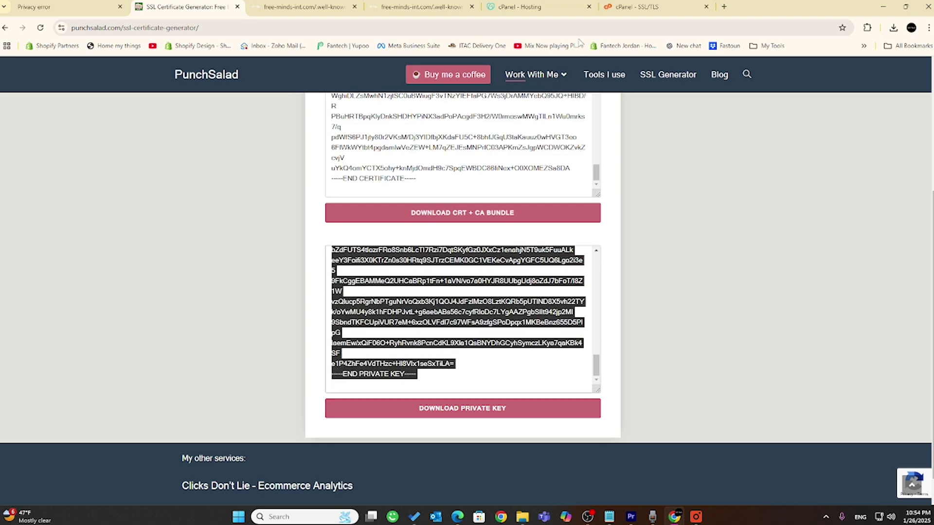
left_click(635, 6)
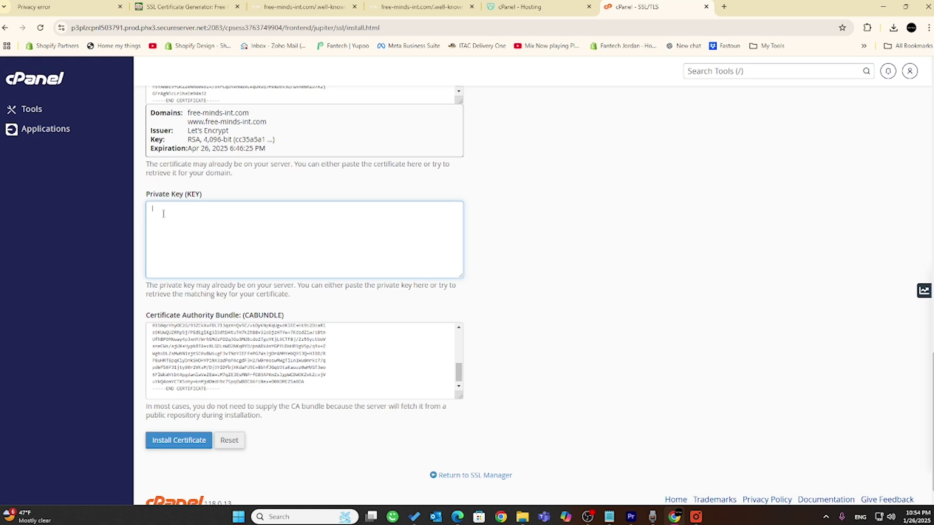
key("ctrl+v")
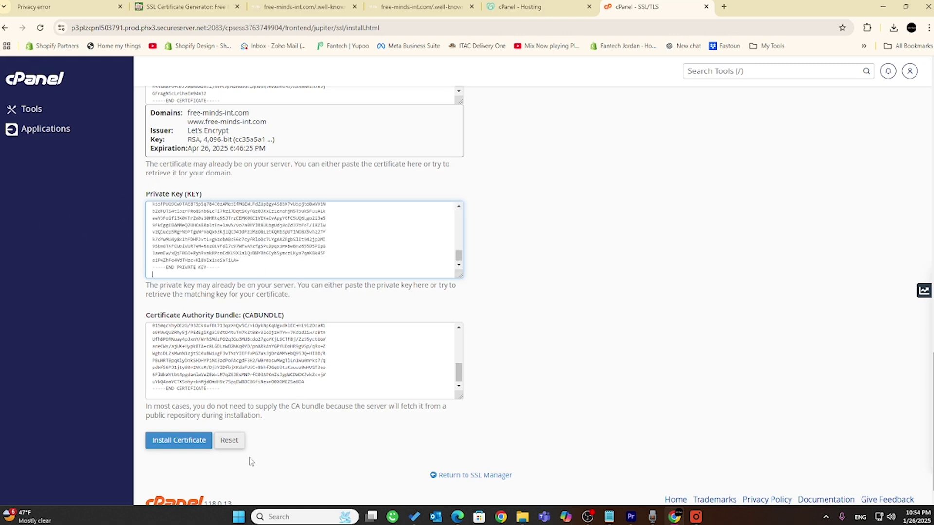
left_click(174, 441)
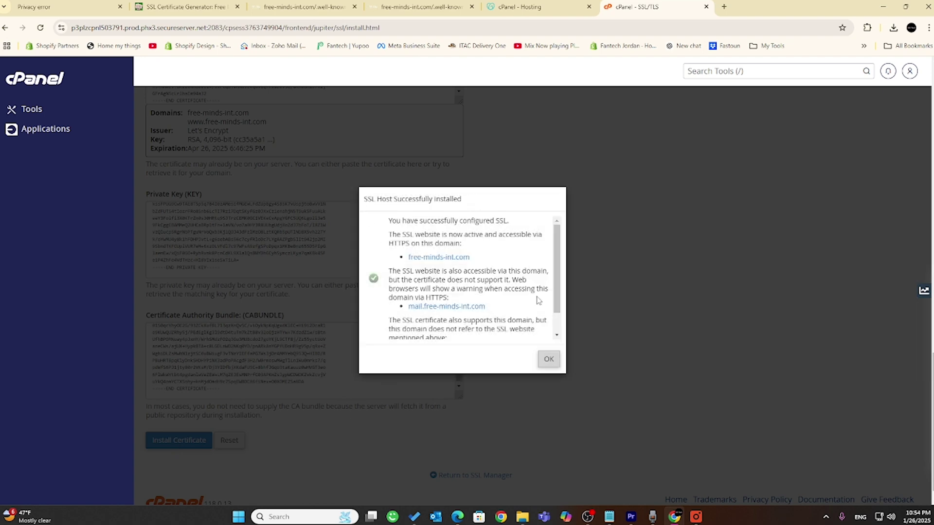
Dismiss the SSL install success message and return to the site's privacy-error page.
left_click(549, 361)
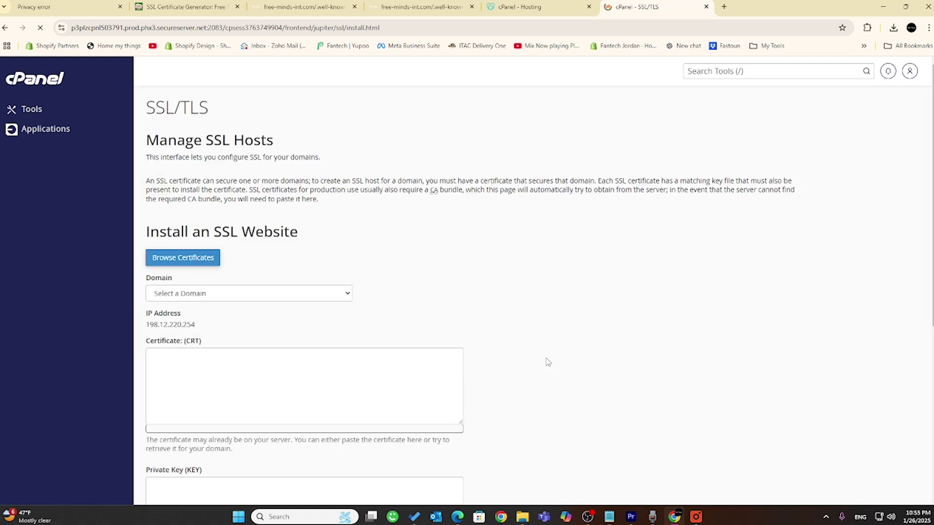
left_click(33, 5)
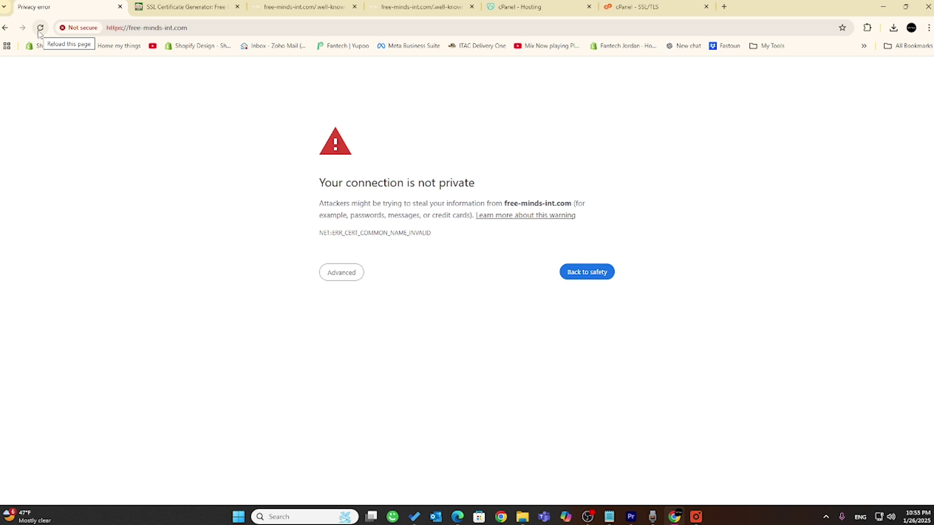
Reload free-minds-int.com over HTTPS and confirm site info shows 'Connection is secure'.
left_click(40, 30)
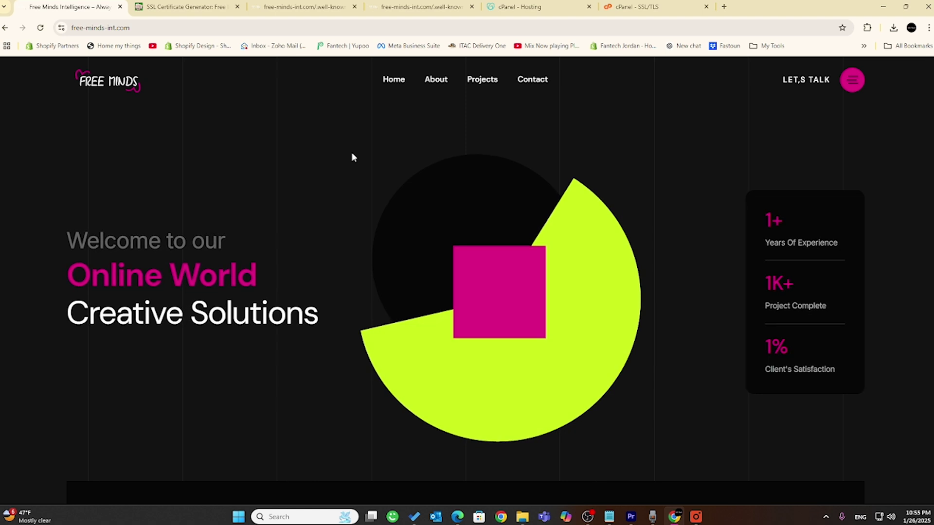
left_click(62, 28)
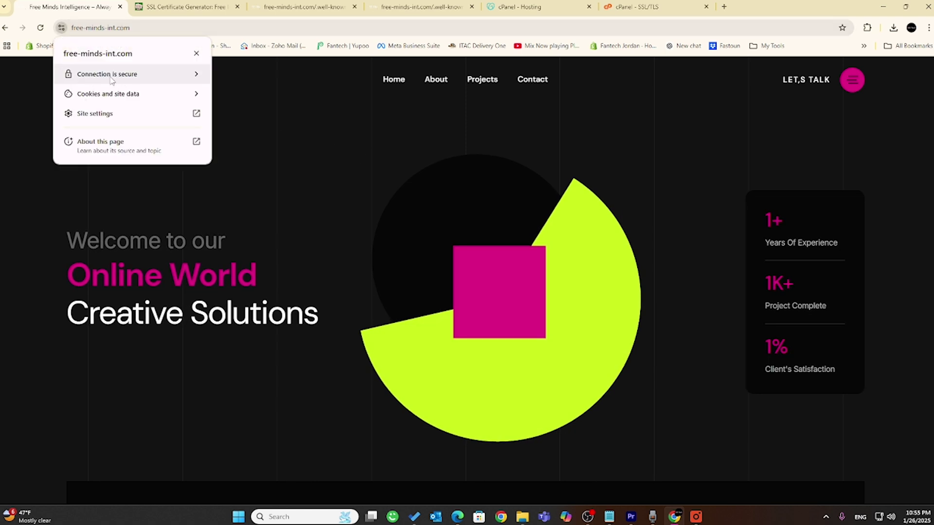